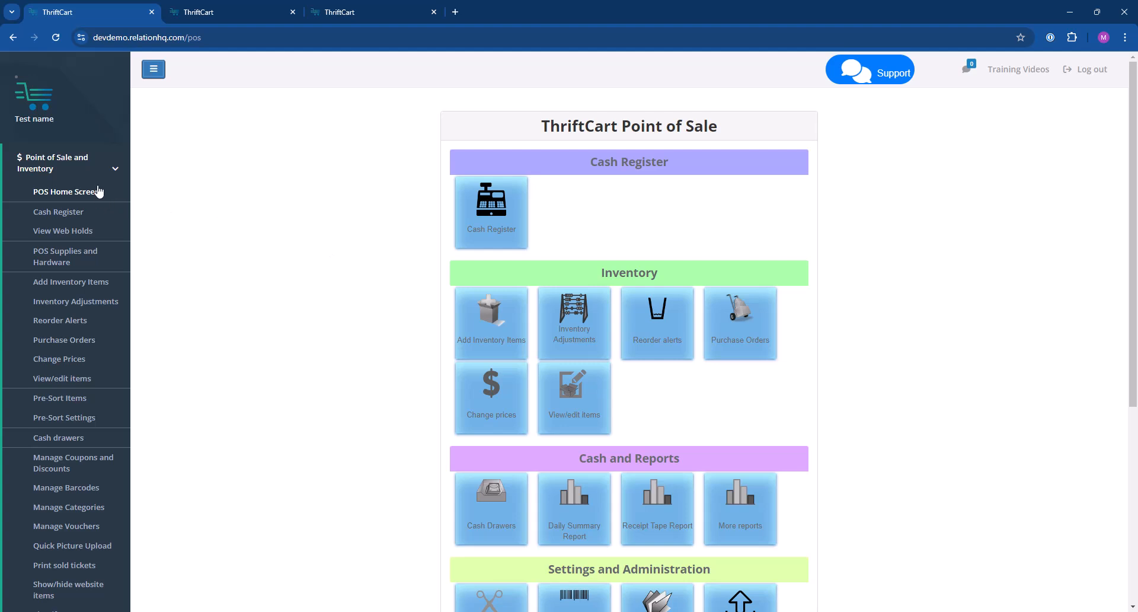
# - Open the Upsell Settings page from the point-of-sale settings
pyautogui.scroll(-2, 84, 294)
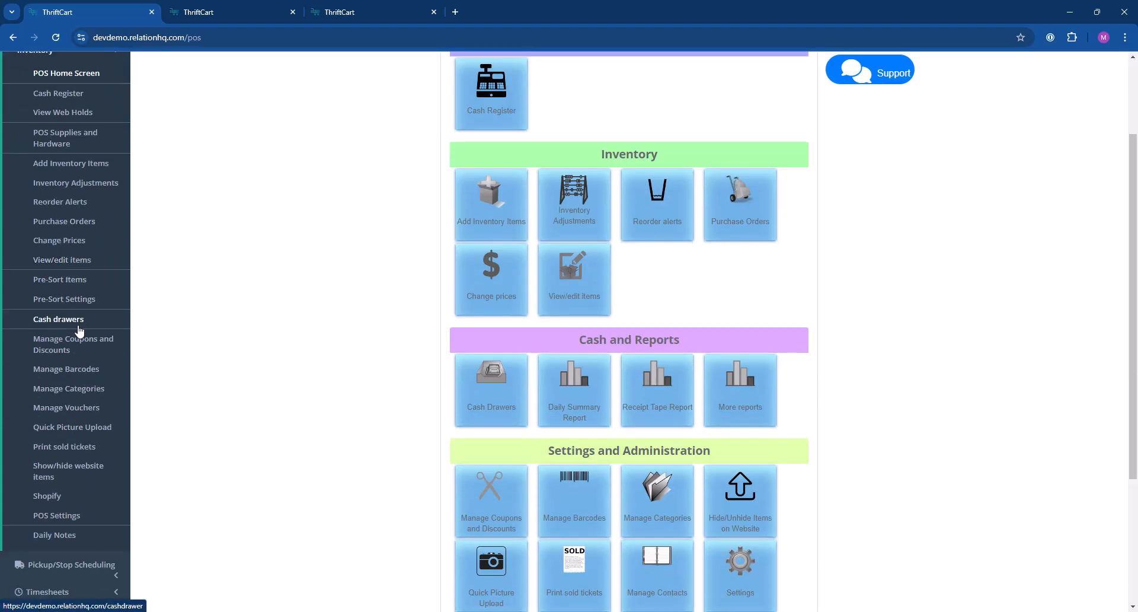
pyautogui.click(65, 514)
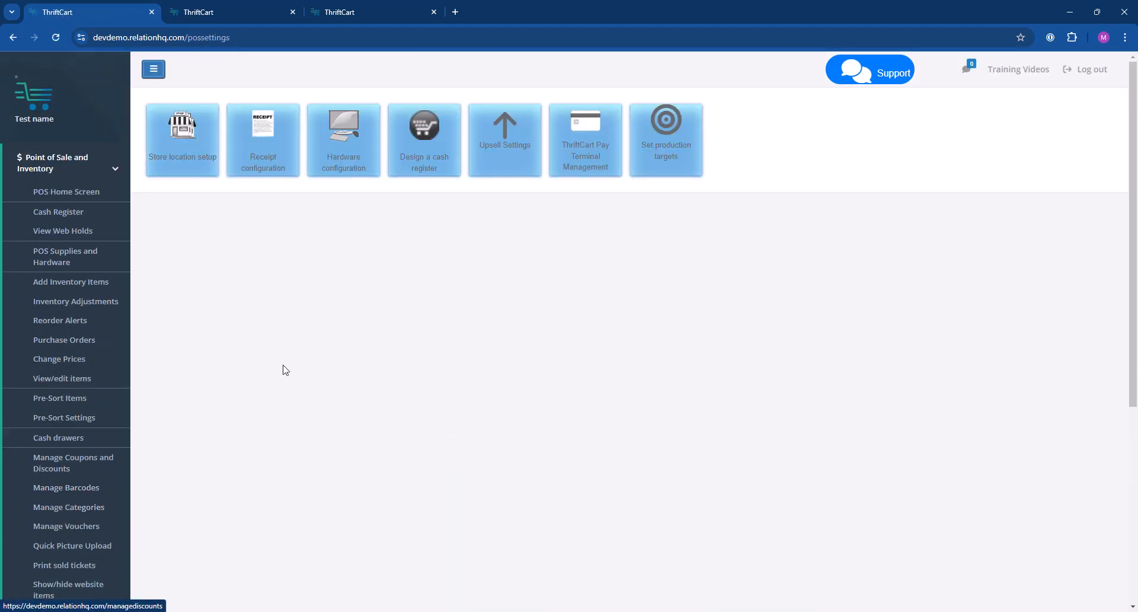
pyautogui.click(501, 161)
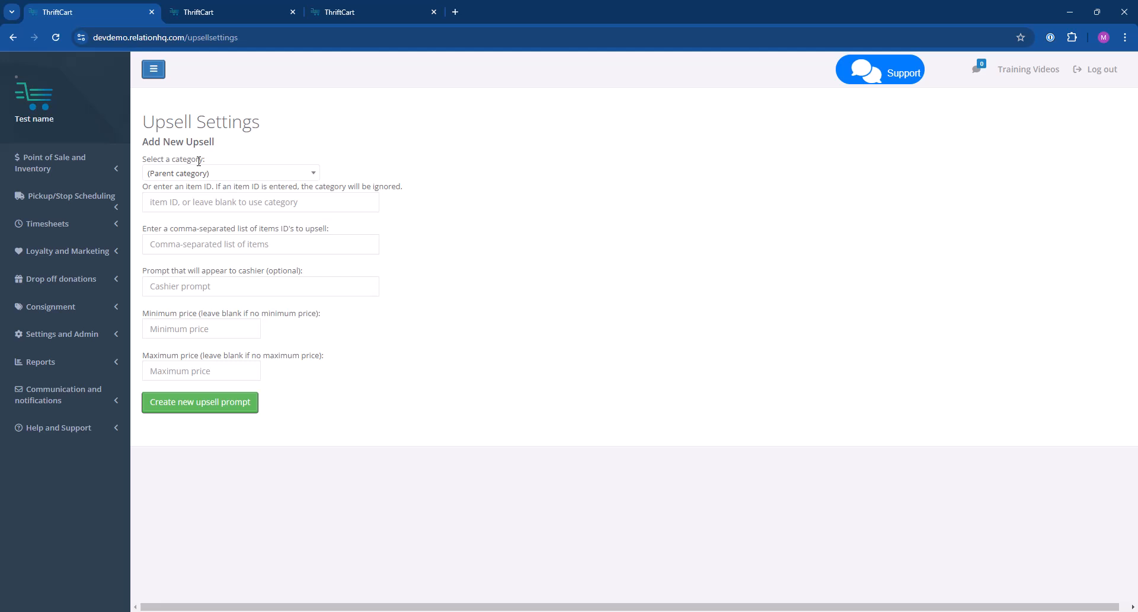
# - In the second ThriftCart tab, reload the category management page and open the list of items with uncounted stock in each category
pyautogui.click(231, 13)
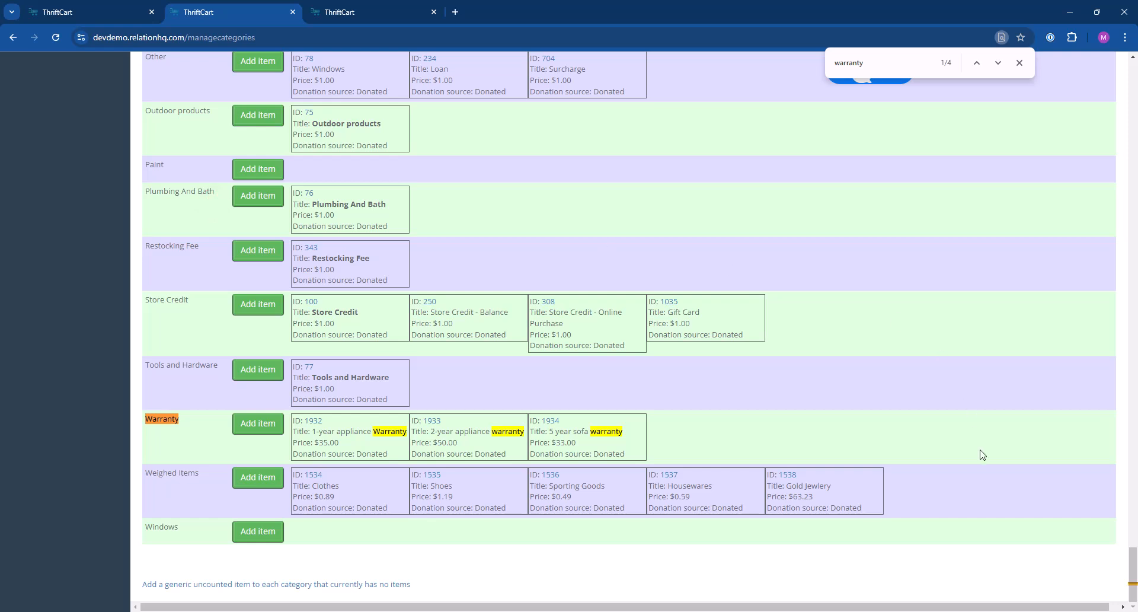
pyautogui.moveTo(1133, 572); pyautogui.dragTo(1065, 82)
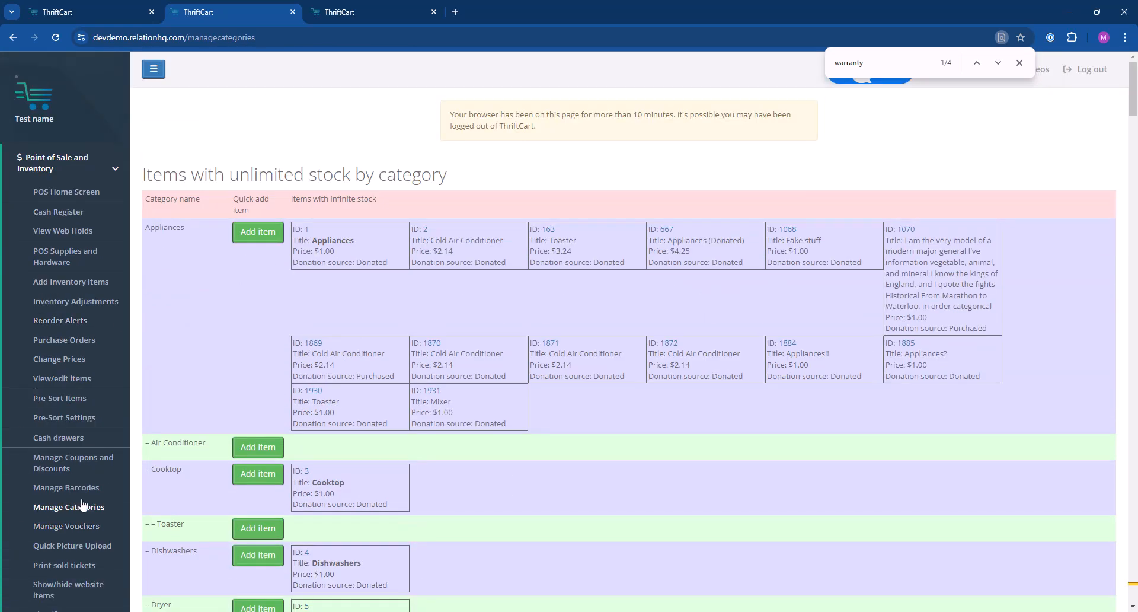
pyautogui.click(85, 507)
pyautogui.scroll(-5, 85, 507)
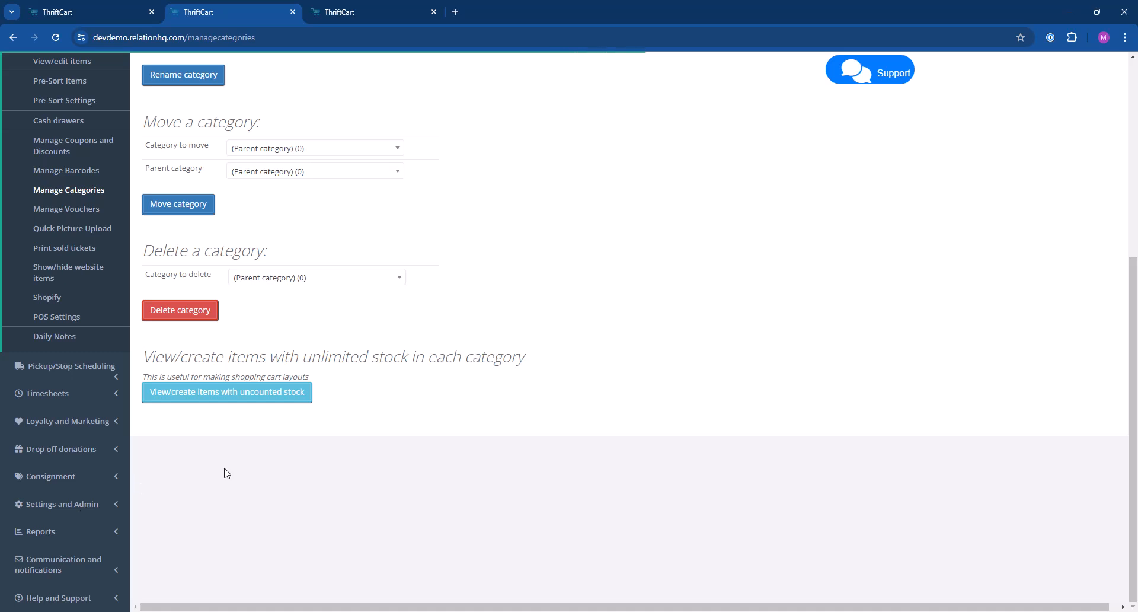
pyautogui.click(227, 398)
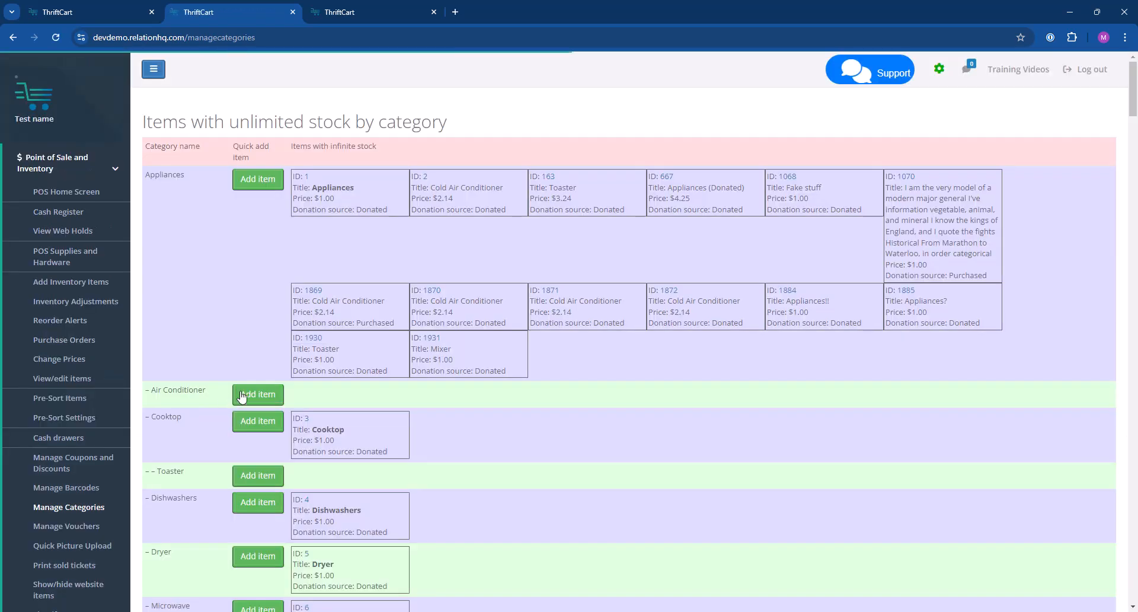
# - Search the unlimited-stock item list for "warranty" to find the warranty item IDs
pyautogui.moveTo(1133, 89); pyautogui.dragTo(1118, 355)
pyautogui.hotkey('ctrl', 'f')
pyautogui.write('warran t')
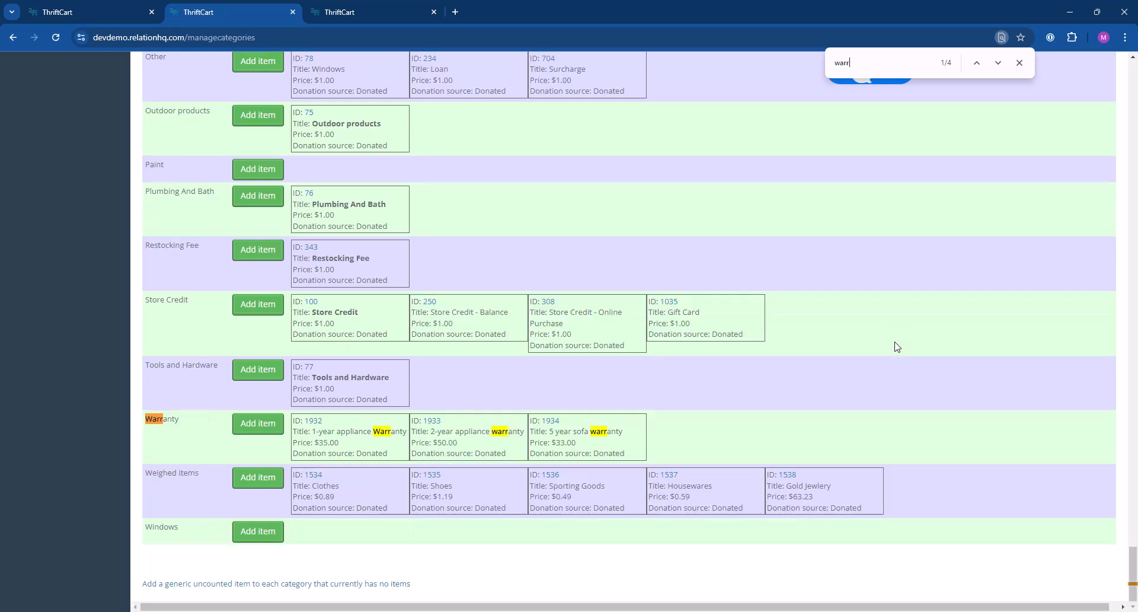
pyautogui.press('BackSpace')
pyautogui.write('ty')
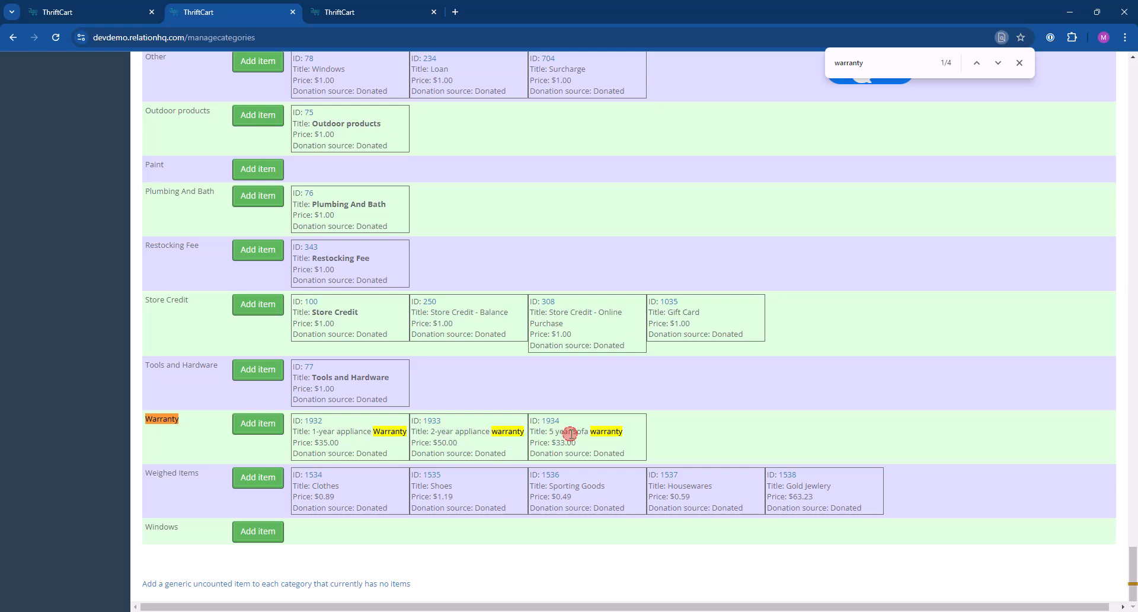
pyautogui.click(1020, 62)
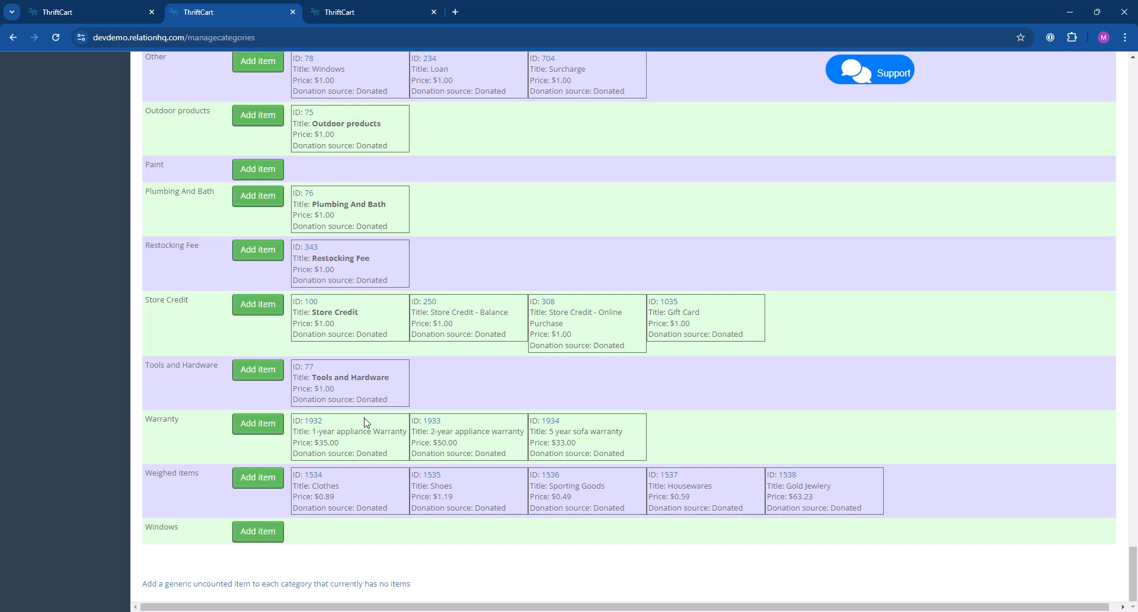
# - Return to the Upsell Settings tab and choose Appliances as the trigger category for the new upsell
pyautogui.hotkey('ctrl', 'shift', 'Tab')
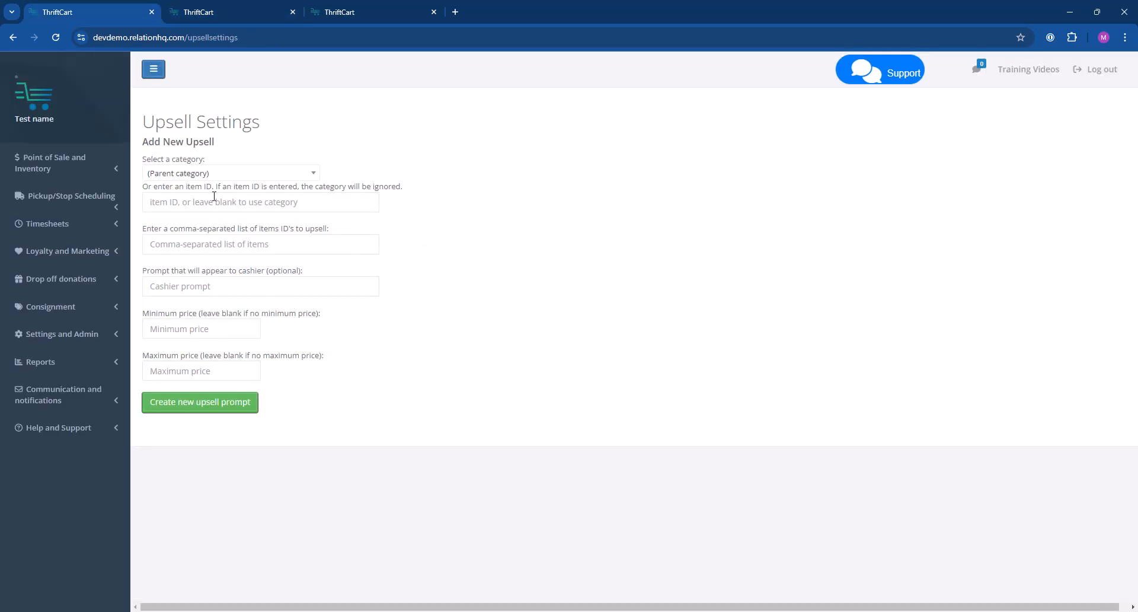
pyautogui.click(209, 173)
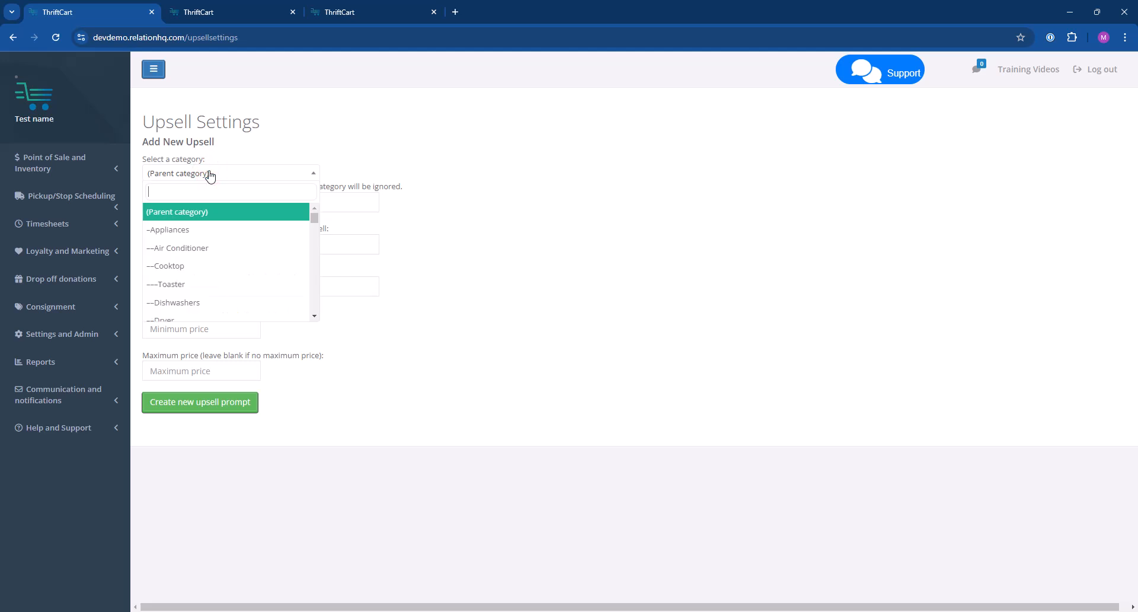
pyautogui.click(202, 229)
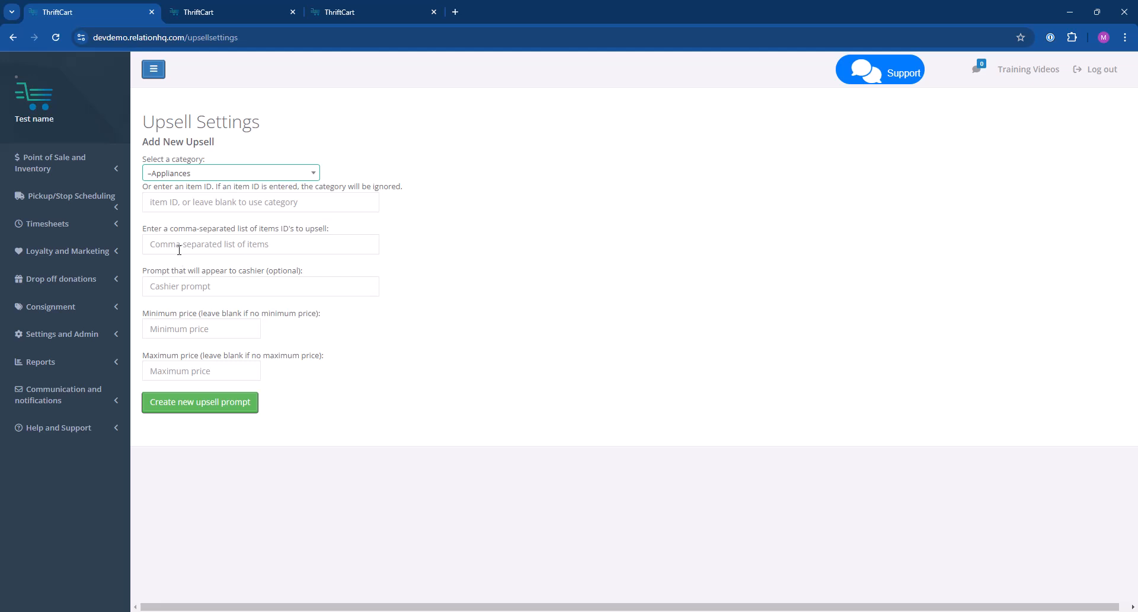
# - Recheck the warranty items' IDs in the item list and enter 1932,1933 as the item IDs to upsell, leaving the trigger item ID blank
pyautogui.click(219, 13)
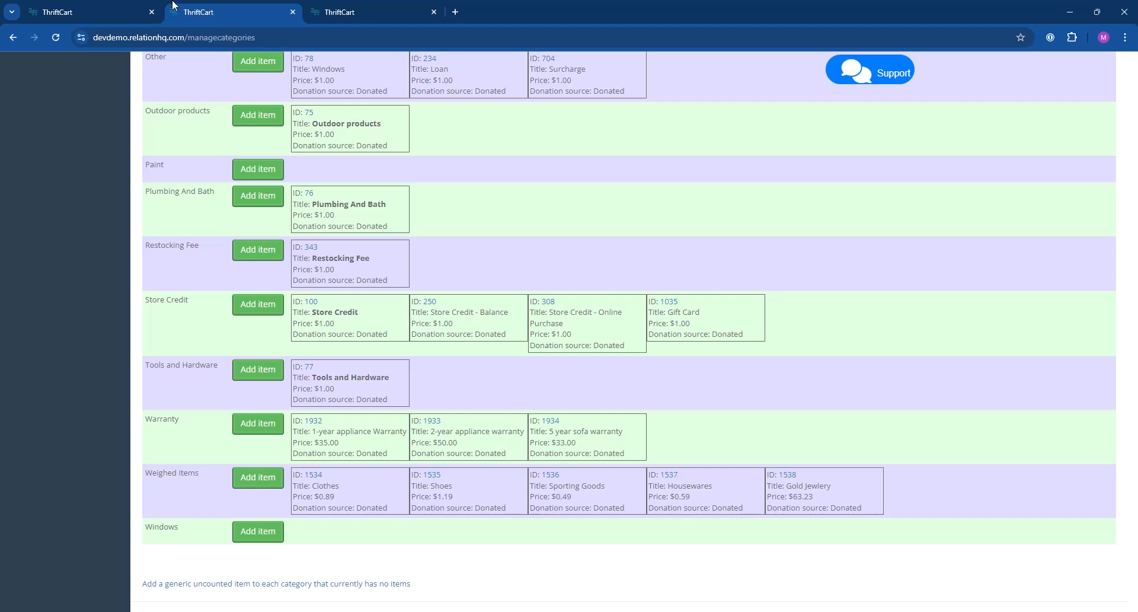
pyautogui.click(146, 13)
pyautogui.click(230, 202)
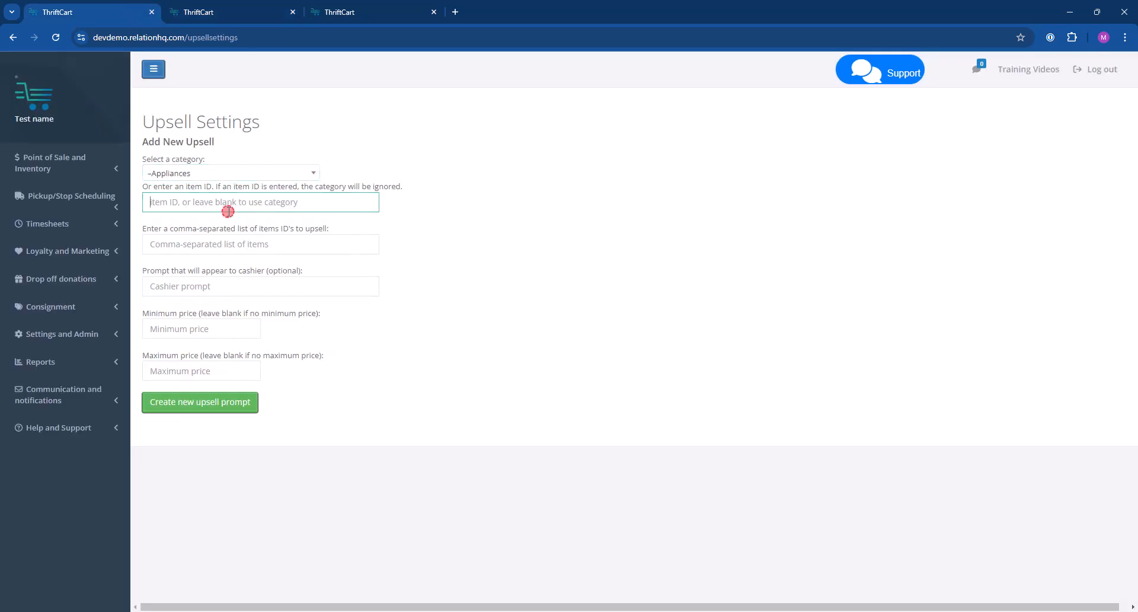
pyautogui.click(238, 244)
pyautogui.write('1932,1933')
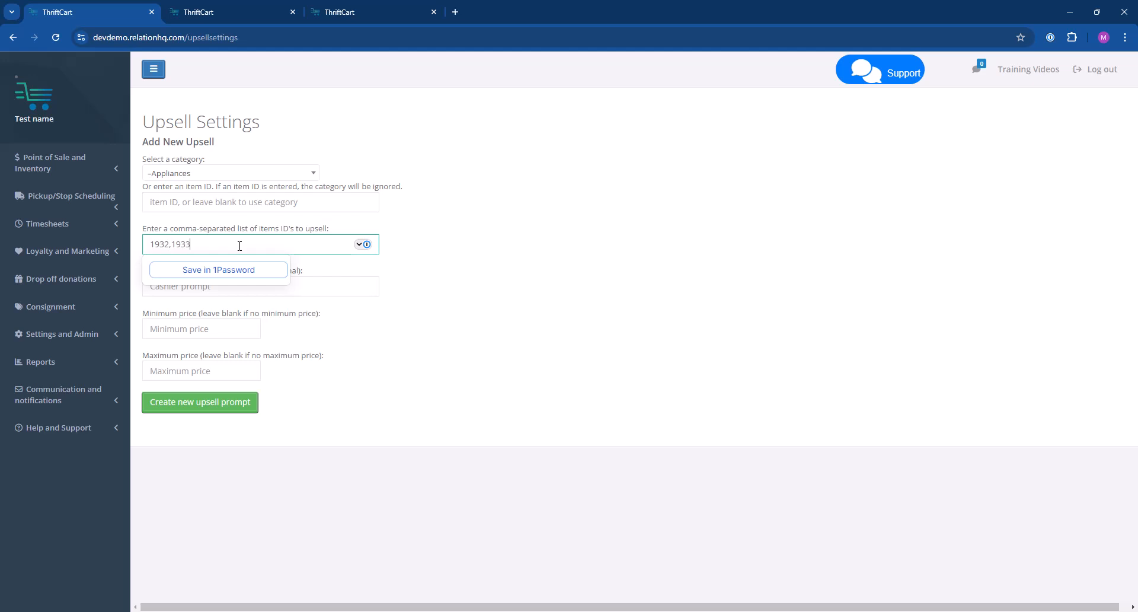
pyautogui.press('Tab')
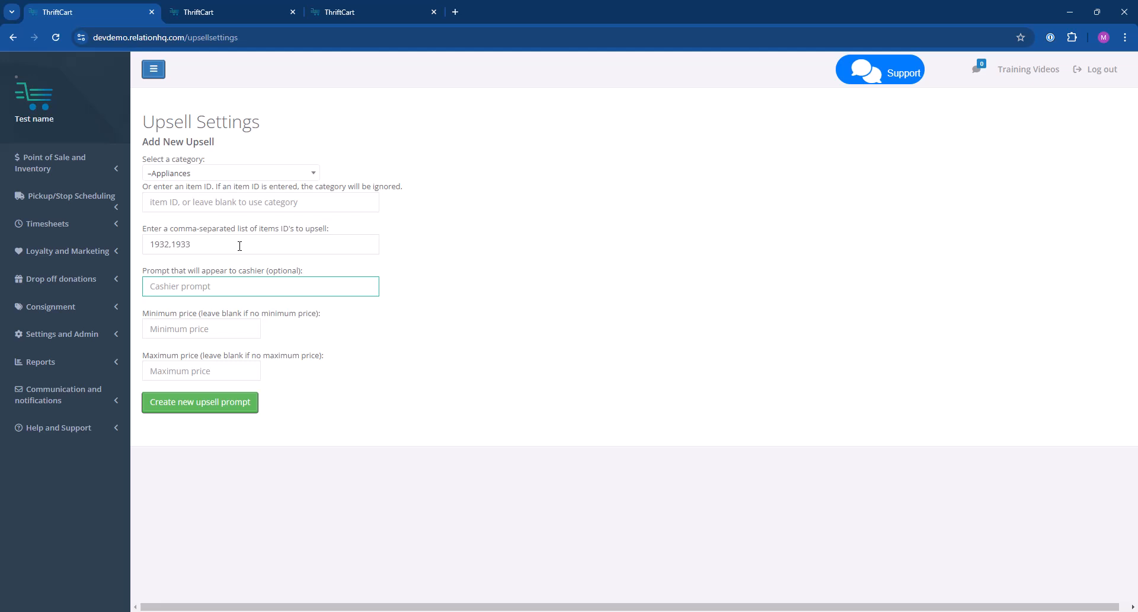
# - Set the cashier prompt to "Ask the customer if they would like an appliance warranty" and create the upsell prompt without price limits
pyautogui.write('Ask the customer if they would like an appli')
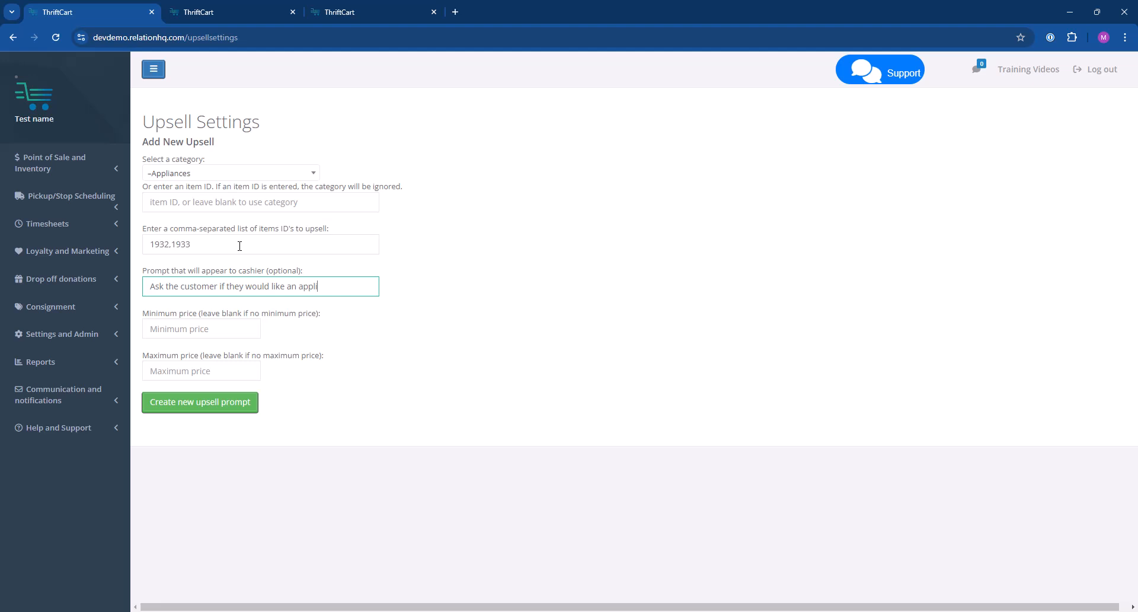
pyautogui.write('ance warranty')
pyautogui.press('Tab')
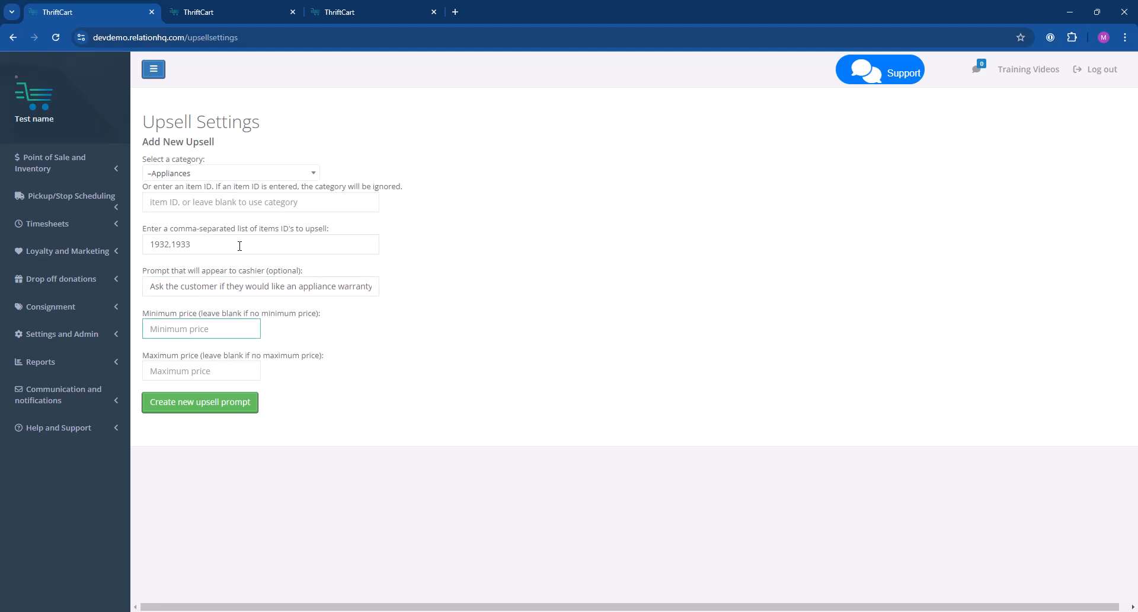
pyautogui.click(229, 407)
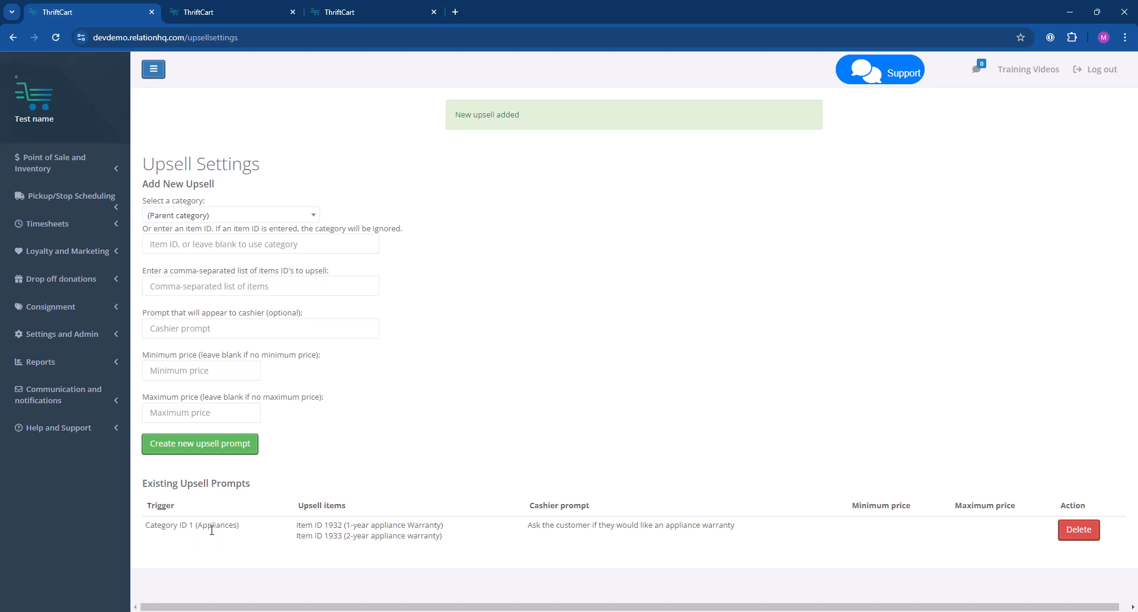
pyautogui.doubleClick(360, 525)
pyautogui.click(360, 526)
pyautogui.click(362, 533)
# - Search the unlimited-stock item list for "sofa" and enter its ID, 68, as the trigger item of a new upsell
pyautogui.click(242, 6)
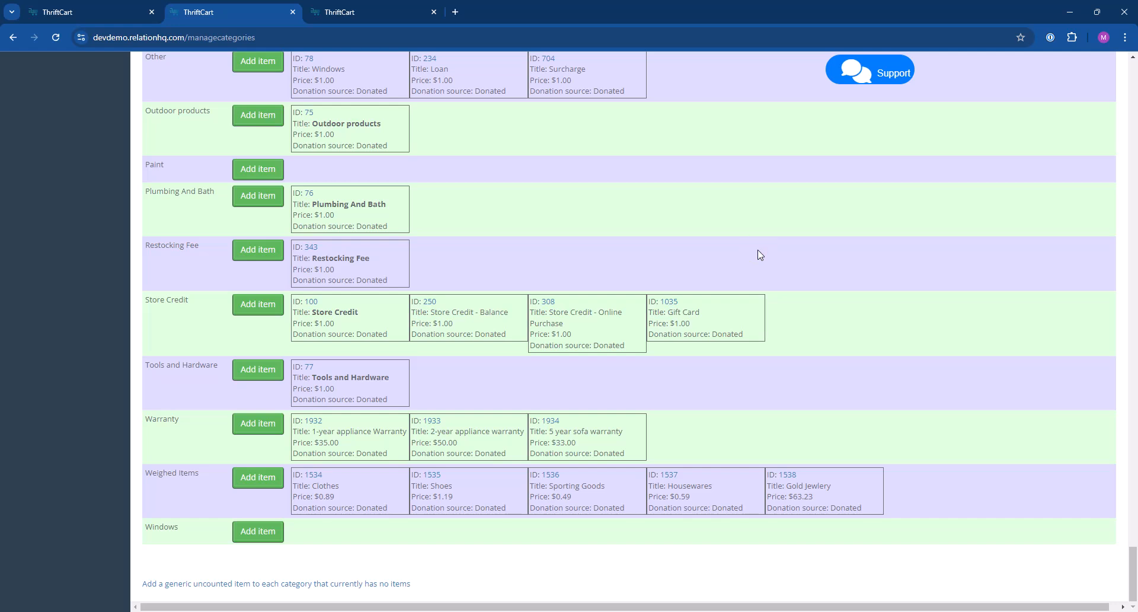
pyautogui.hotkey('ctrl', 'f')
pyautogui.write('sofa')
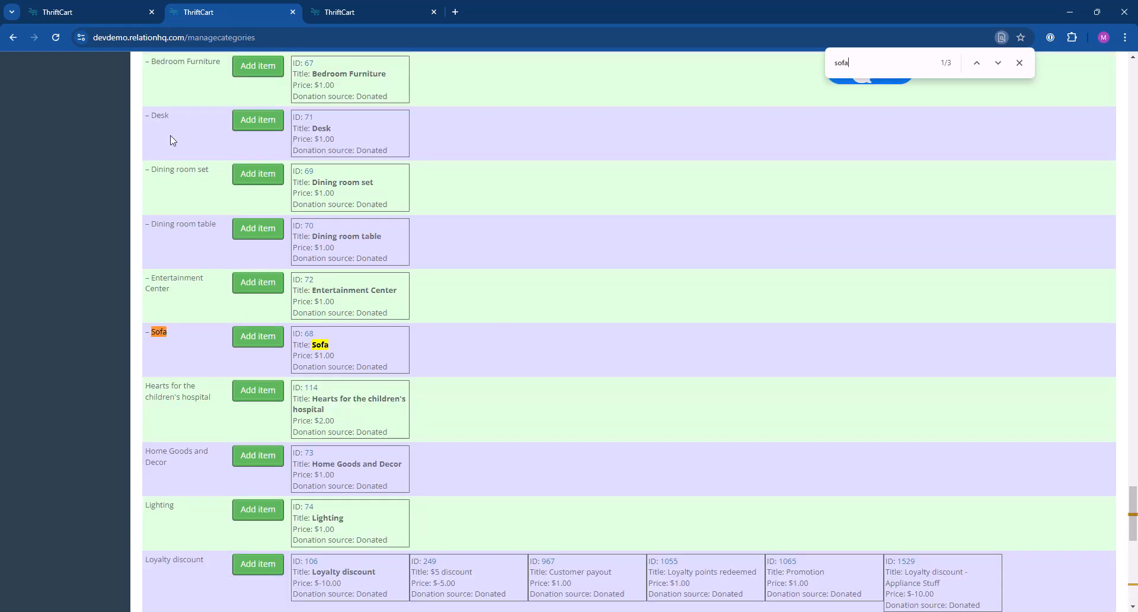
pyautogui.click(113, 10)
pyautogui.click(188, 248)
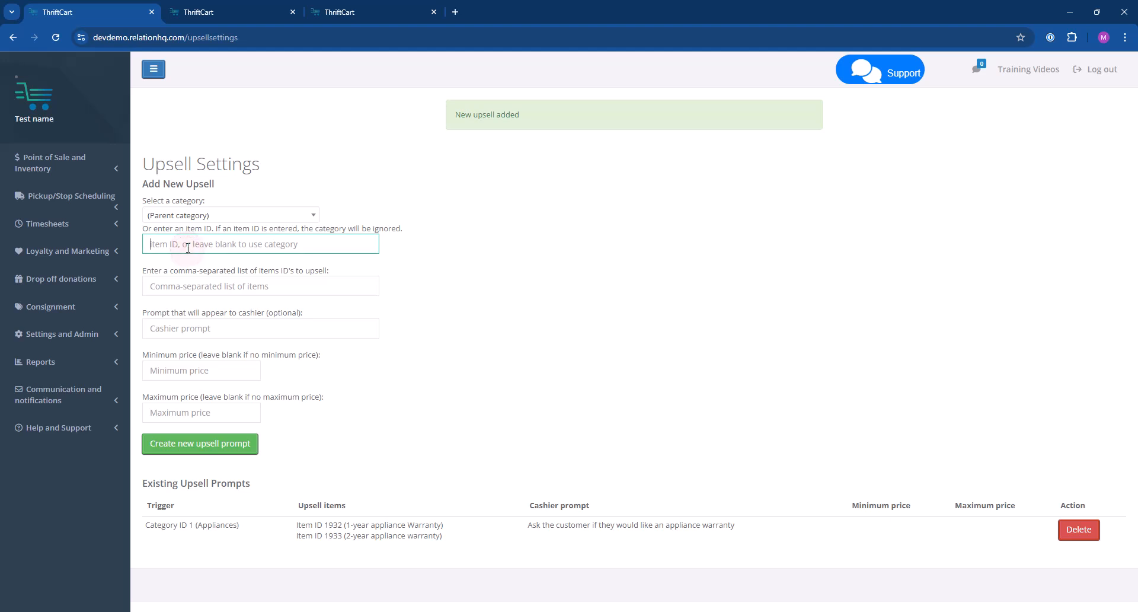
pyautogui.write('68')
# - Find the 5 year sofa warranty among the sofa matches in the item list and enter 1934 as the item ID to upsell
pyautogui.hotkey('ctrl', 'Tab')
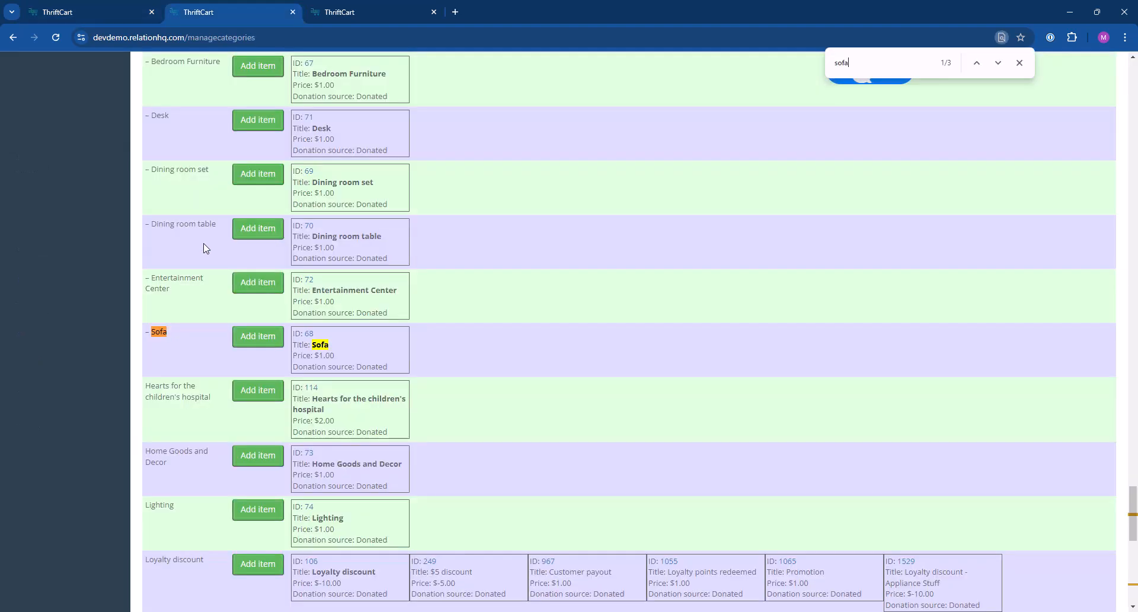
pyautogui.press('Return')
pyautogui.press('Return')
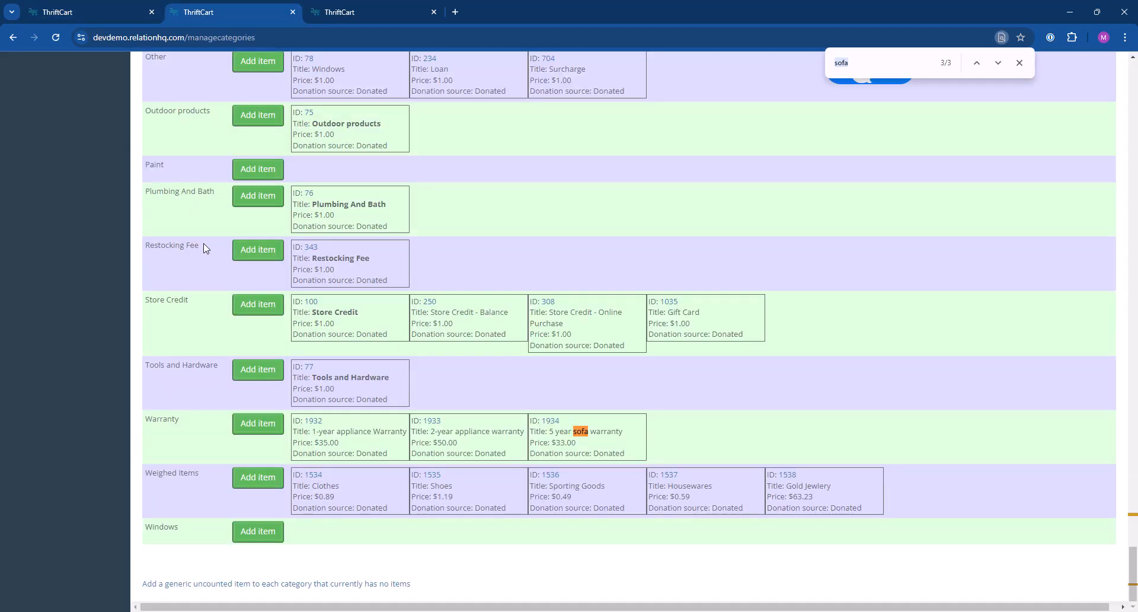
pyautogui.moveTo(583, 425); pyautogui.dragTo(547, 422)
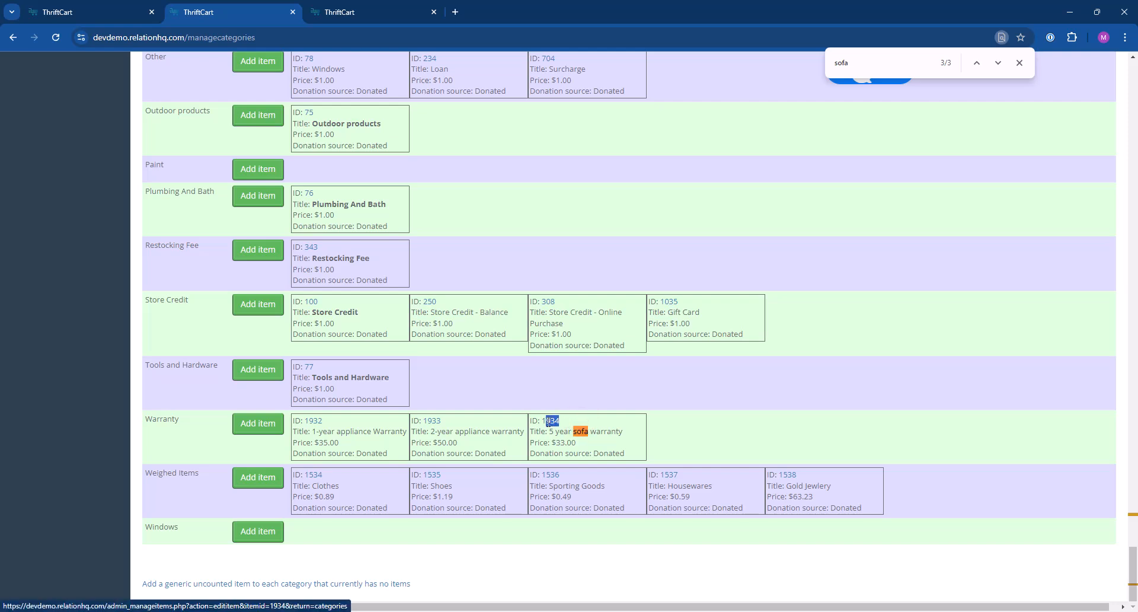
pyautogui.click(90, 9)
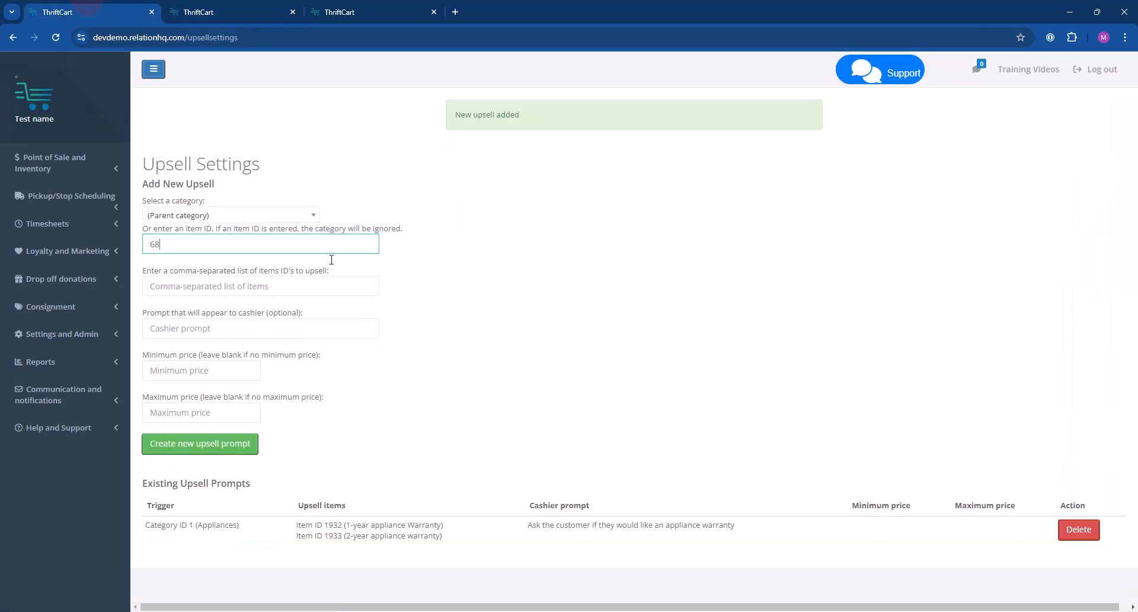
pyautogui.click(300, 286)
pyautogui.write('1934')
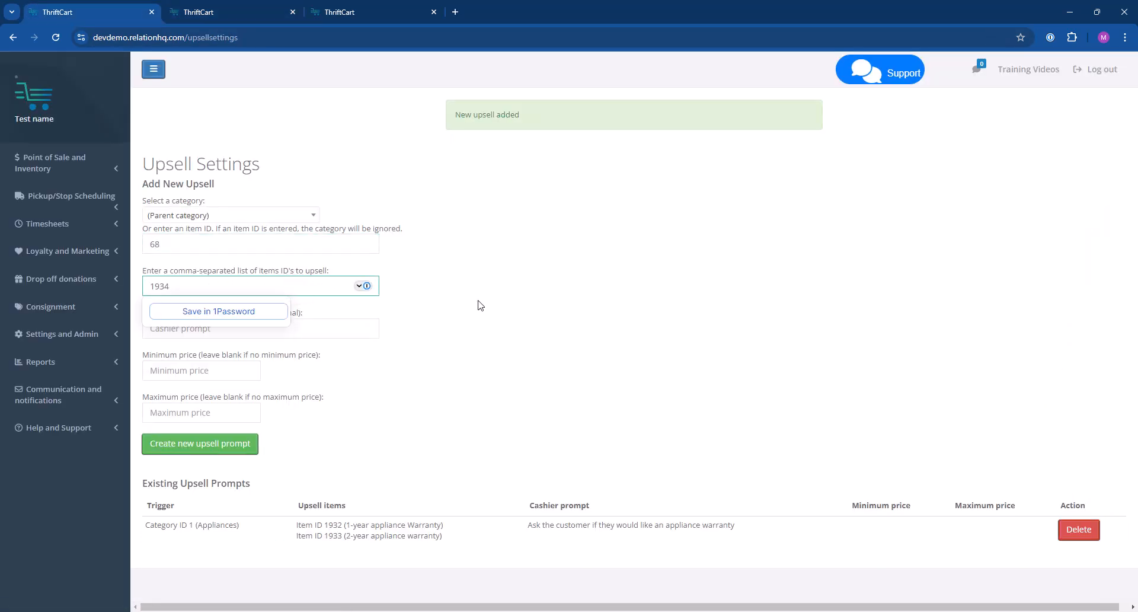
pyautogui.click(477, 305)
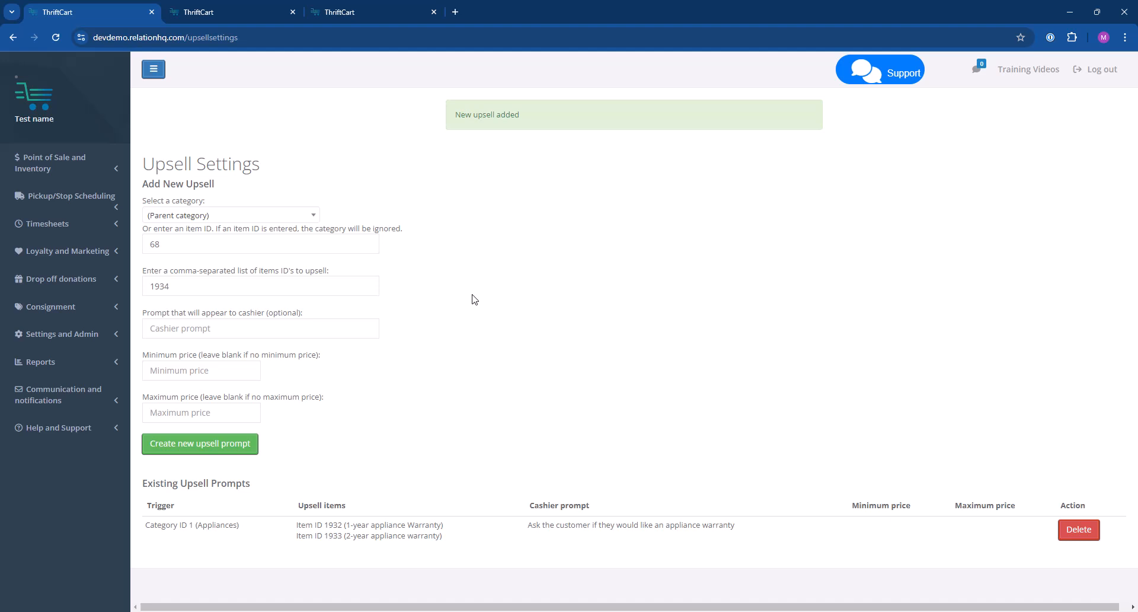
# - Set the cashier prompt to "Ask customer if they want a 5-year sofa warranty"
pyautogui.click(274, 329)
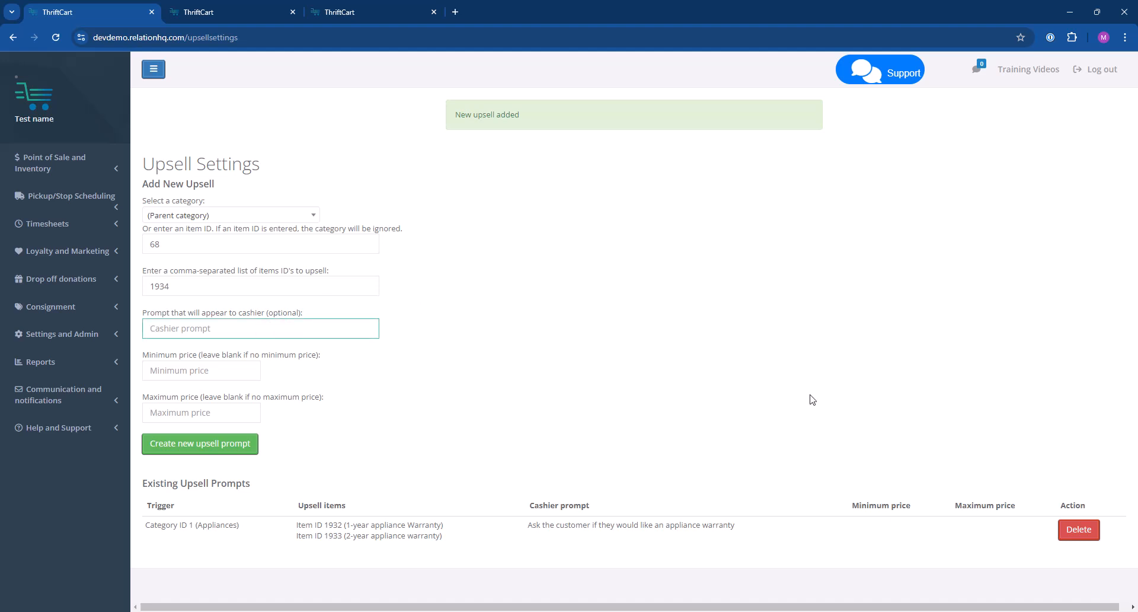
pyautogui.write('Ask customer if they want a 5-ye')
pyautogui.press('BackSpace')
pyautogui.write('yea')
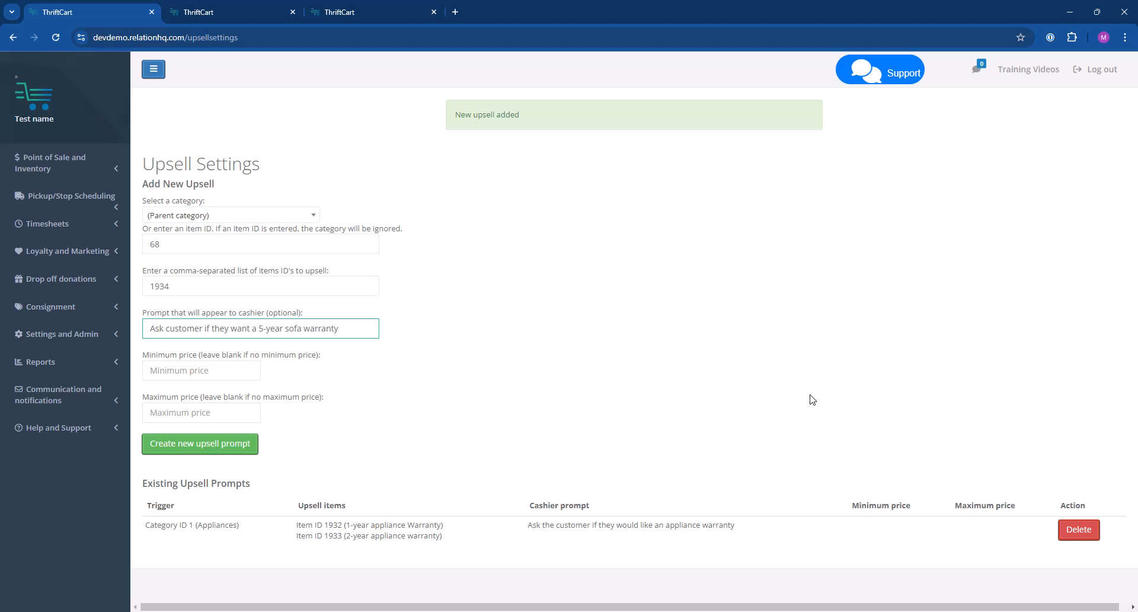
# - Set the minimum price to 100 and the maximum price to 500, and create the sofa upsell prompt
pyautogui.click(231, 372)
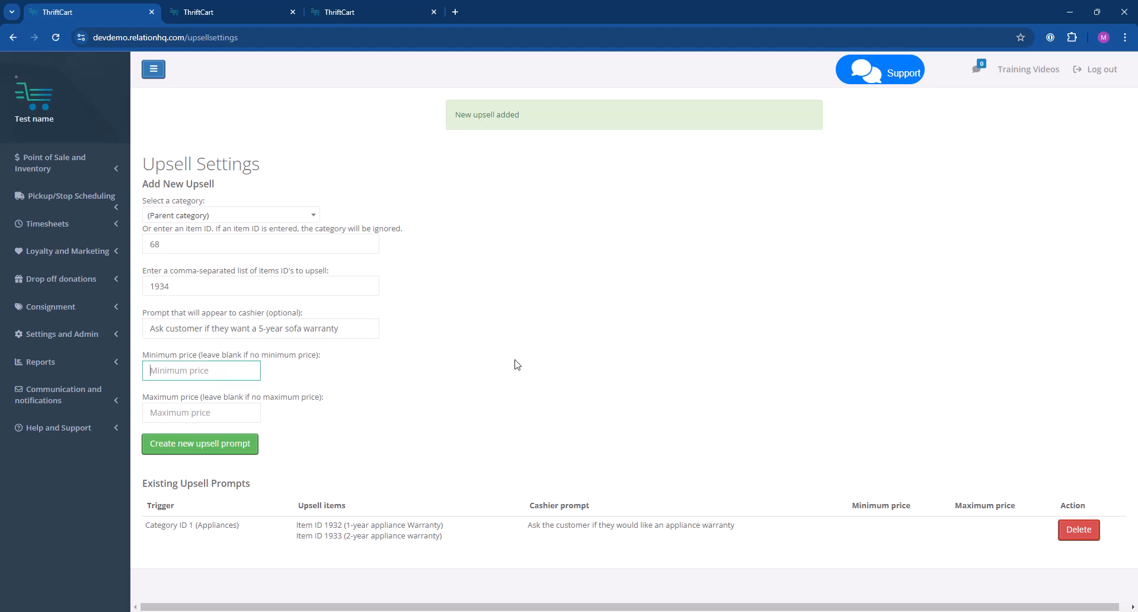
pyautogui.write('100')
pyautogui.press('Tab')
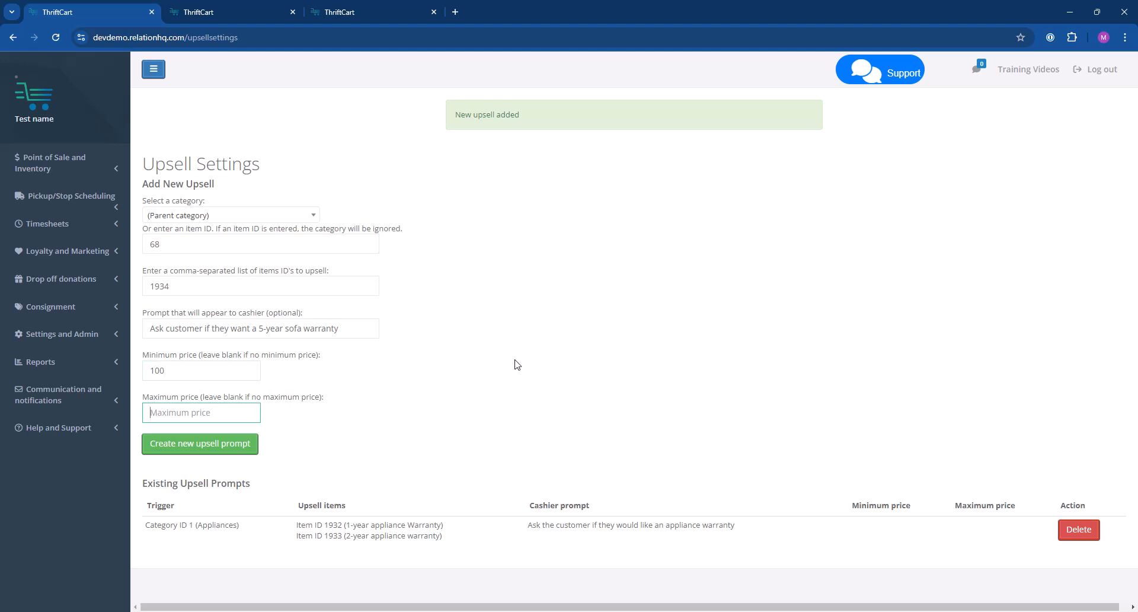
pyautogui.write('500')
pyautogui.press('Tab')
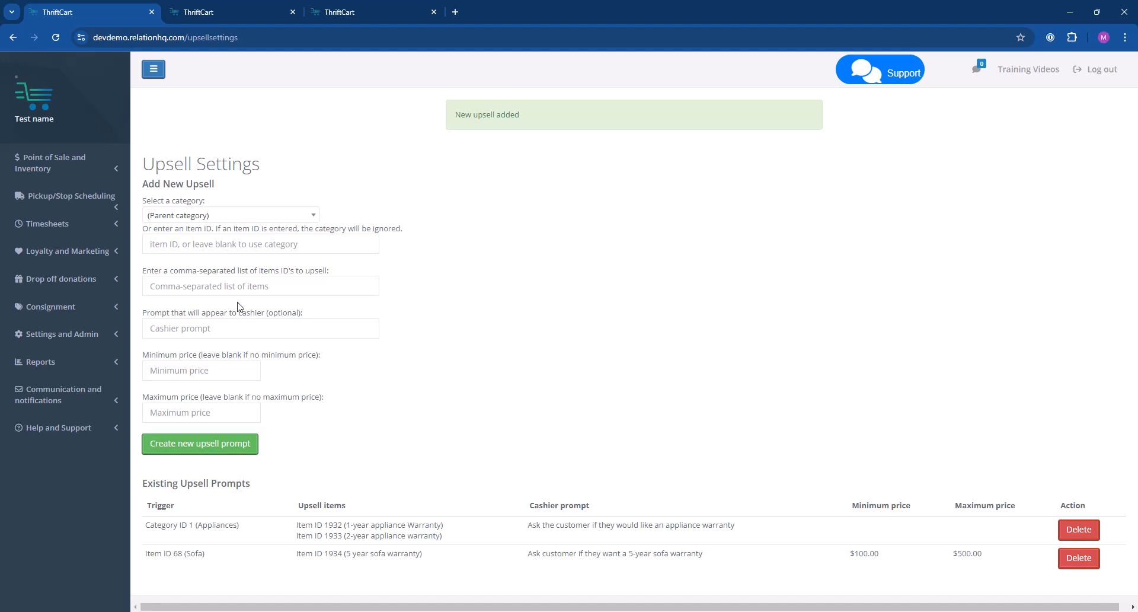
# - Open the cash register and empty the existing cart
pyautogui.click(56, 175)
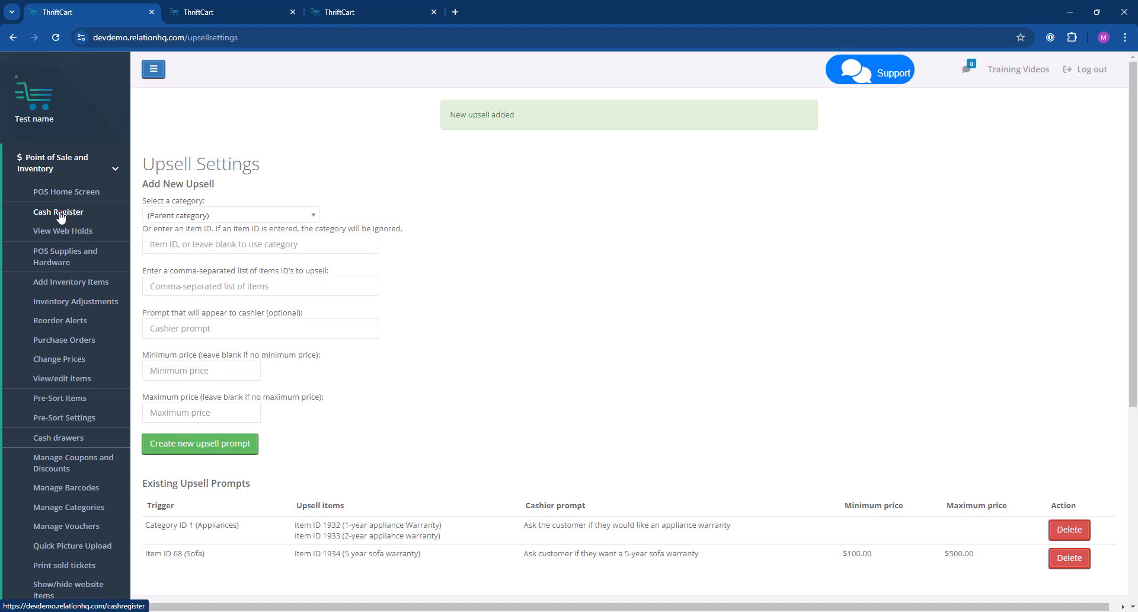
pyautogui.click(60, 214)
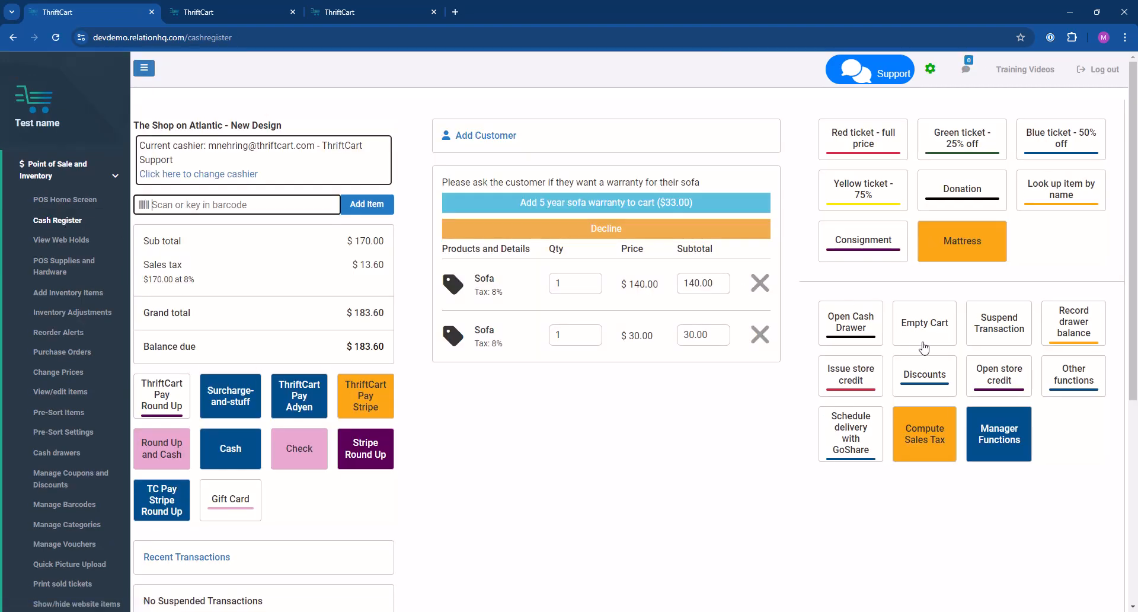
pyautogui.click(941, 322)
pyautogui.press('Return')
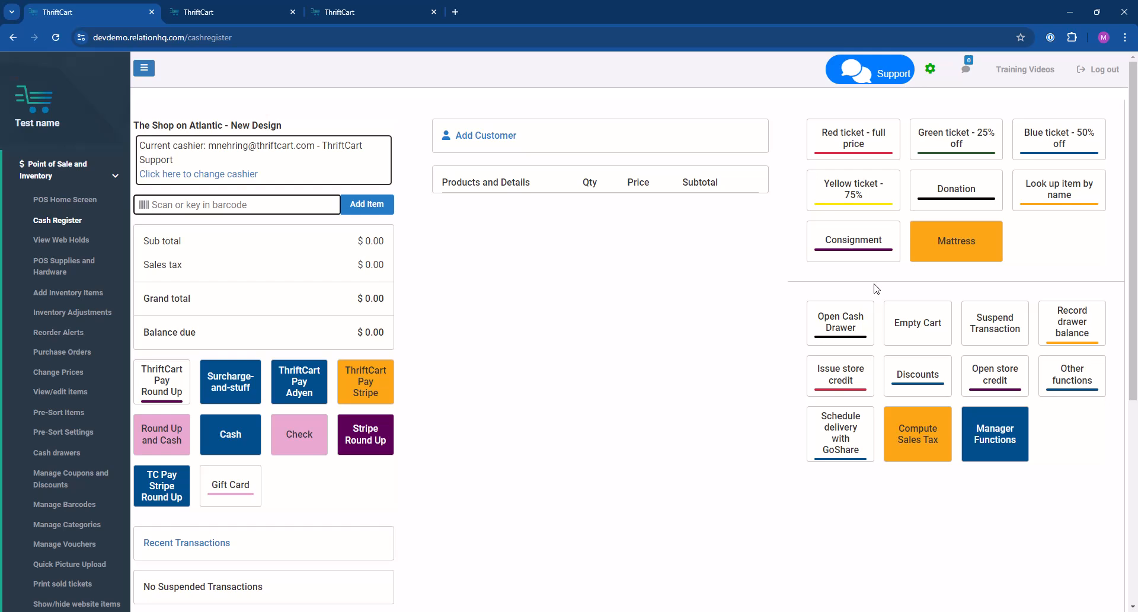
# - Ring up a full-price red-ticket microwave from the appliances at $35.00 and accept the 1-year appliance warranty upsell
pyautogui.click(852, 148)
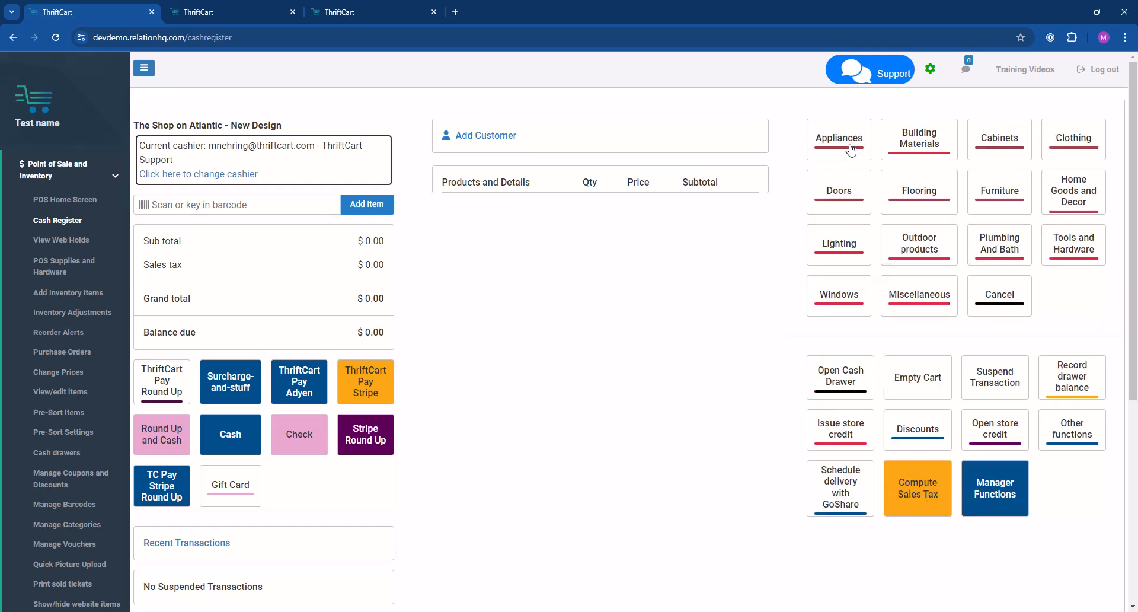
pyautogui.click(850, 158)
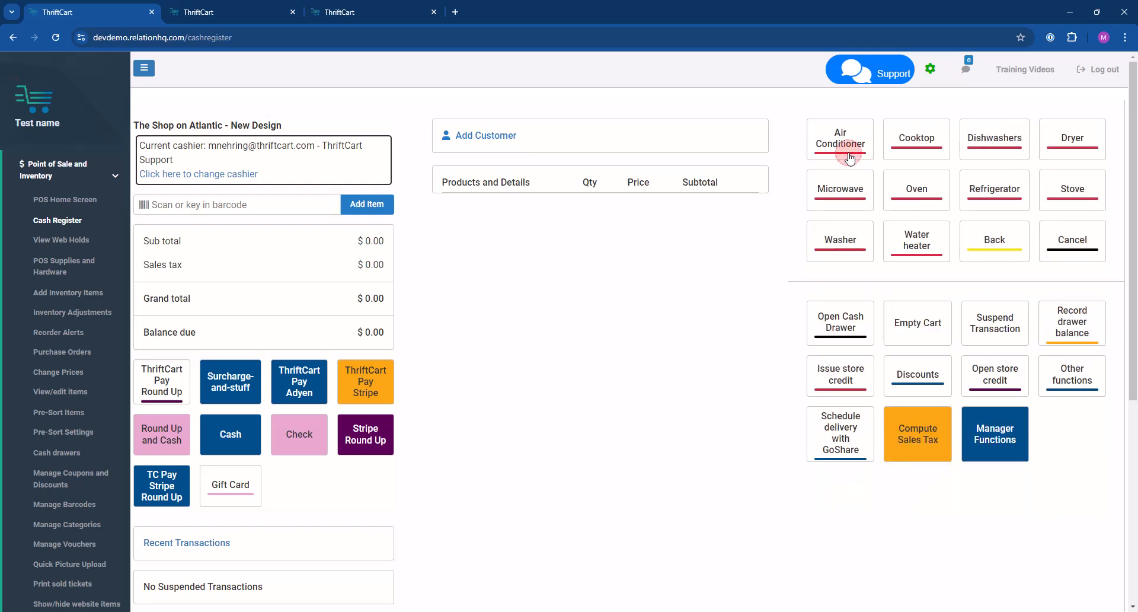
pyautogui.click(857, 193)
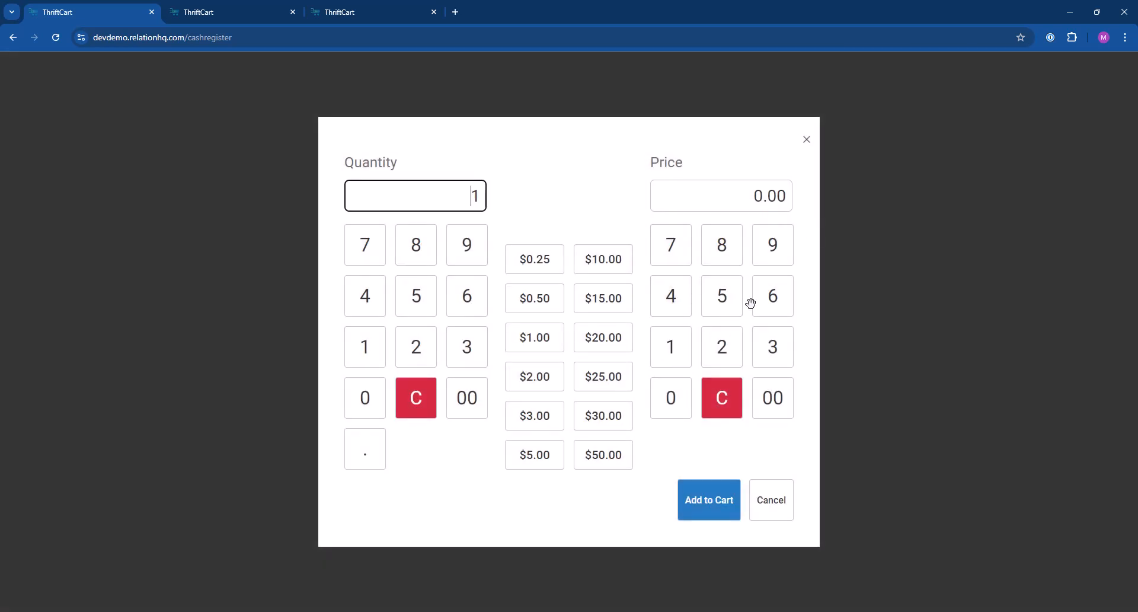
pyautogui.click(773, 349)
pyautogui.click(725, 302)
pyautogui.click(680, 391)
pyautogui.click(680, 391)
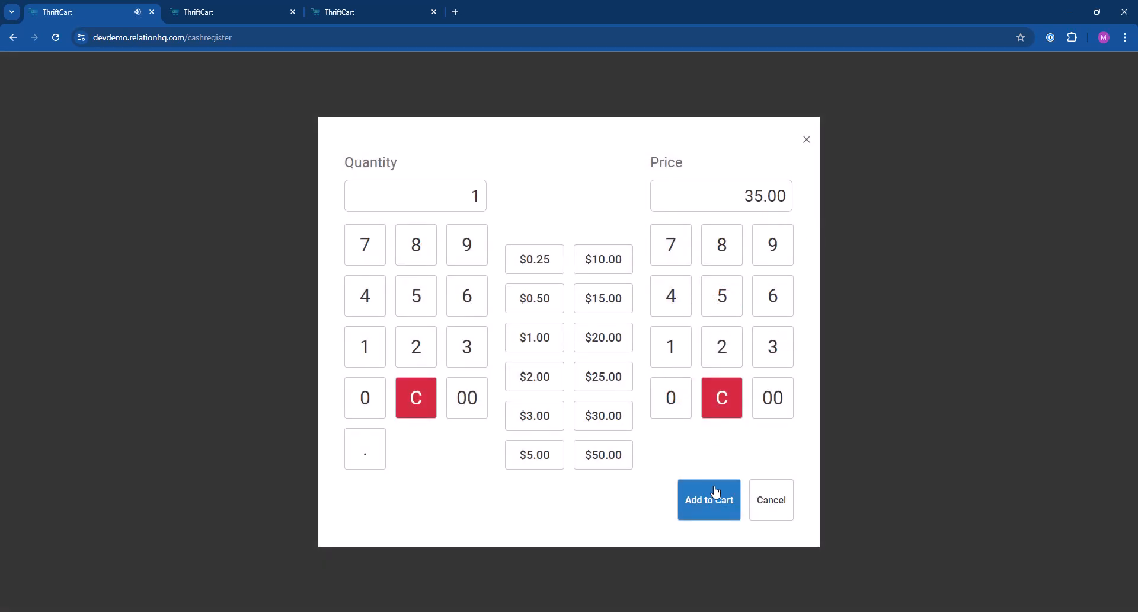
pyautogui.click(710, 499)
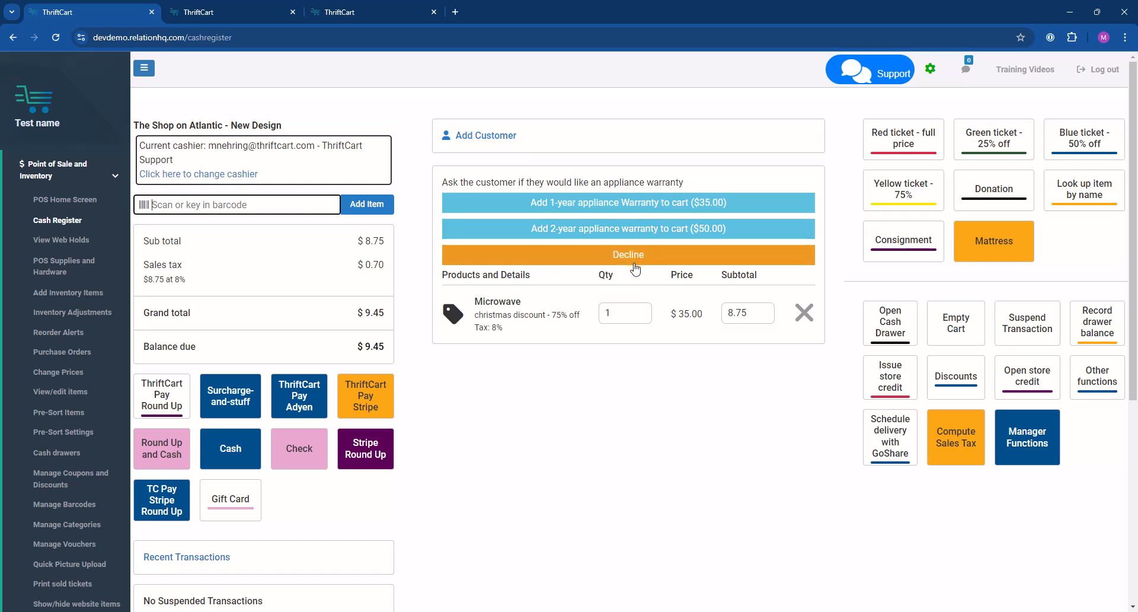
pyautogui.click(635, 210)
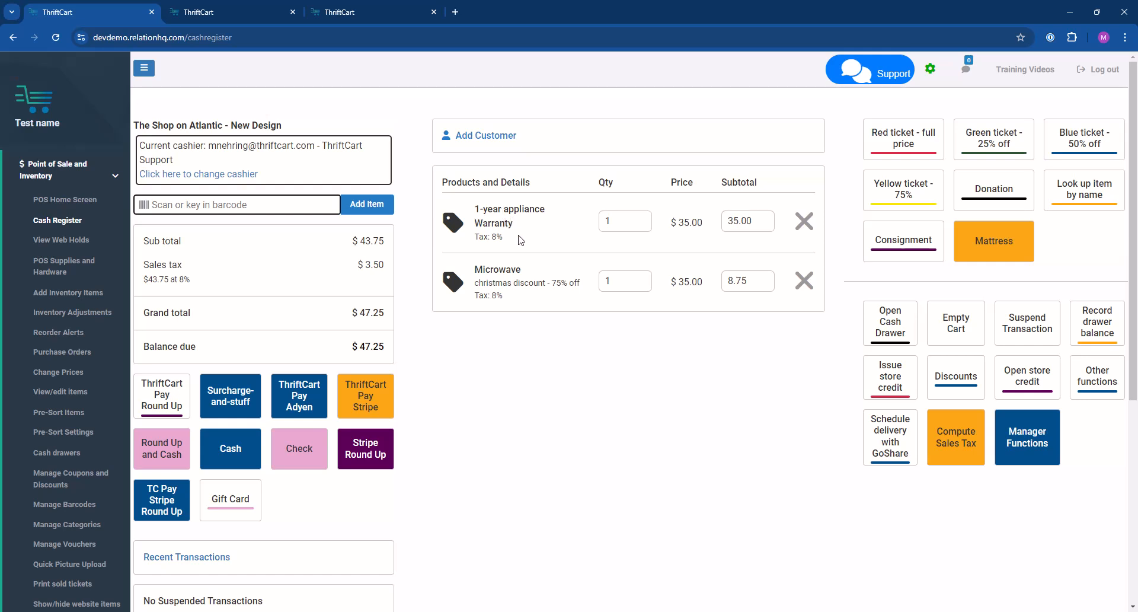
# - Add one full-price red-ticket sofa from the furniture category to the cart at $30.00
pyautogui.click(901, 156)
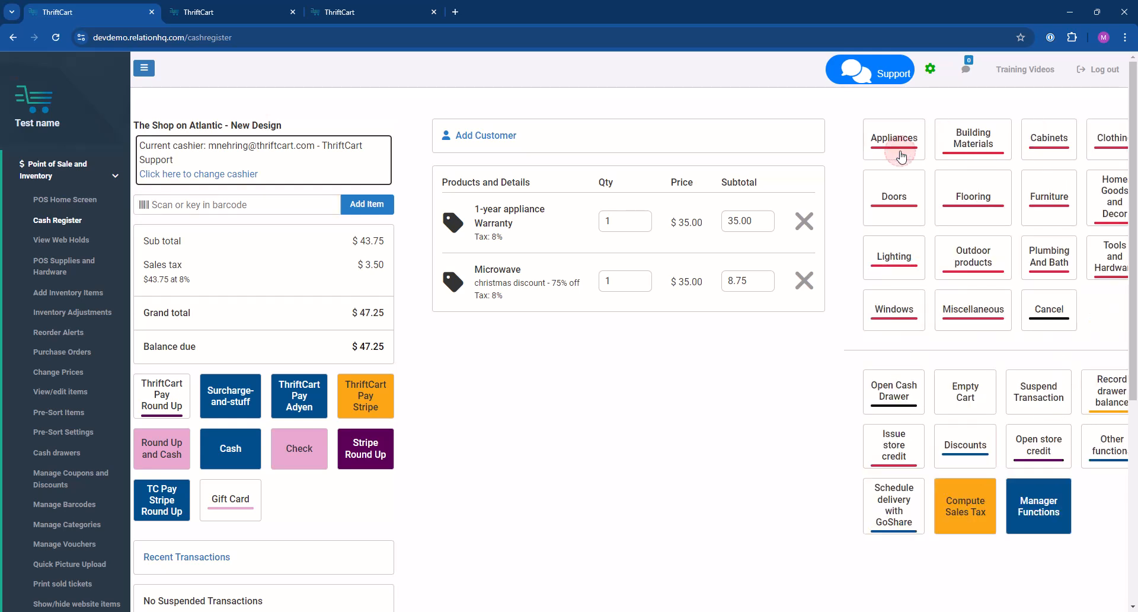
pyautogui.click(1026, 206)
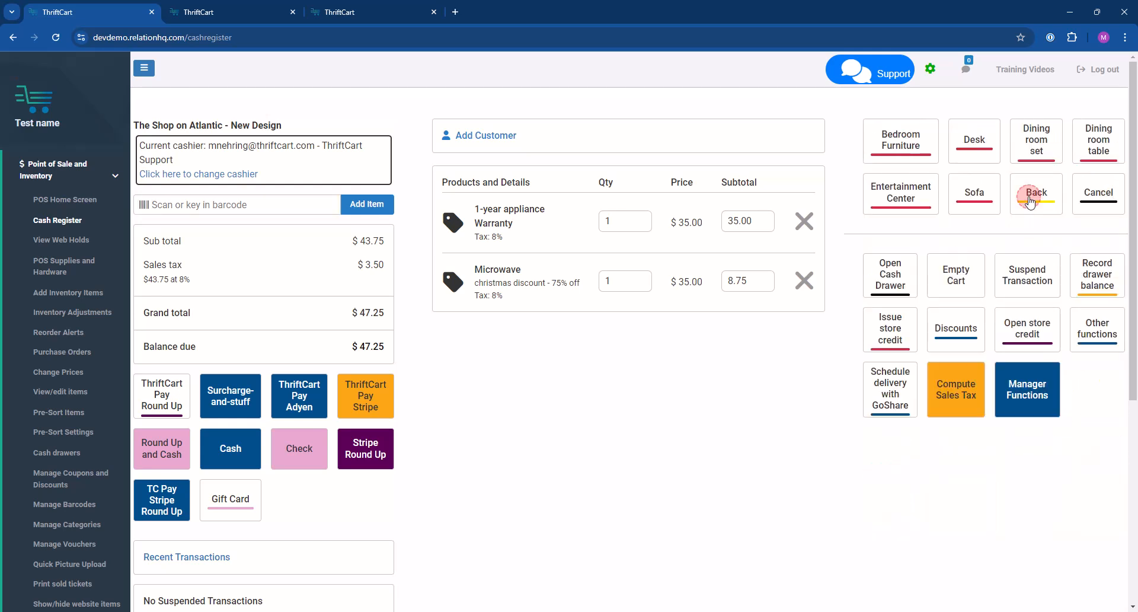
pyautogui.click(982, 199)
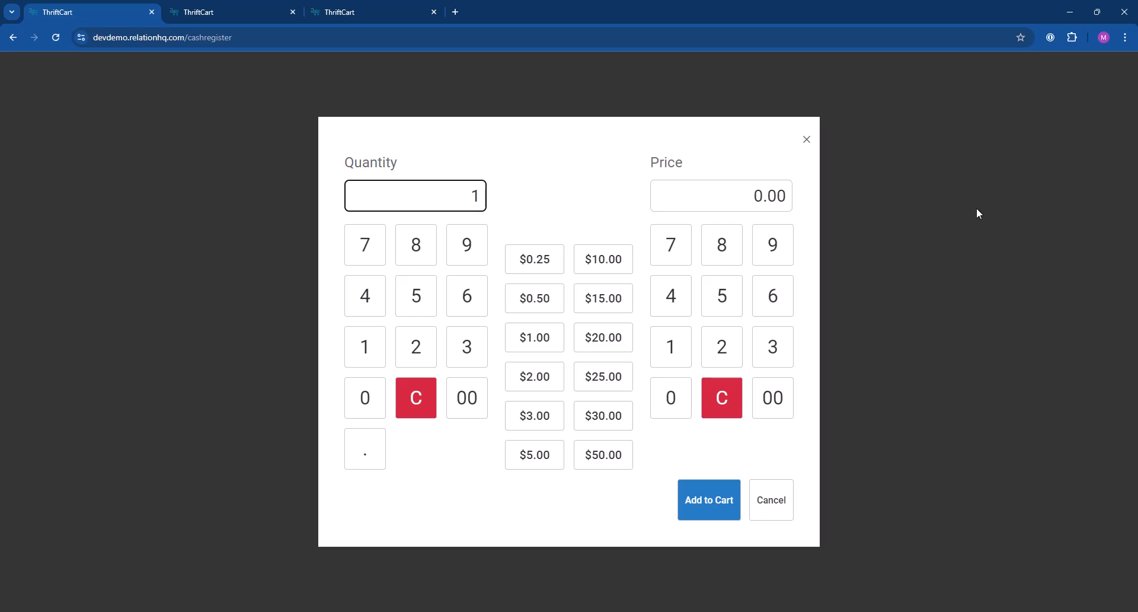
pyautogui.click(620, 417)
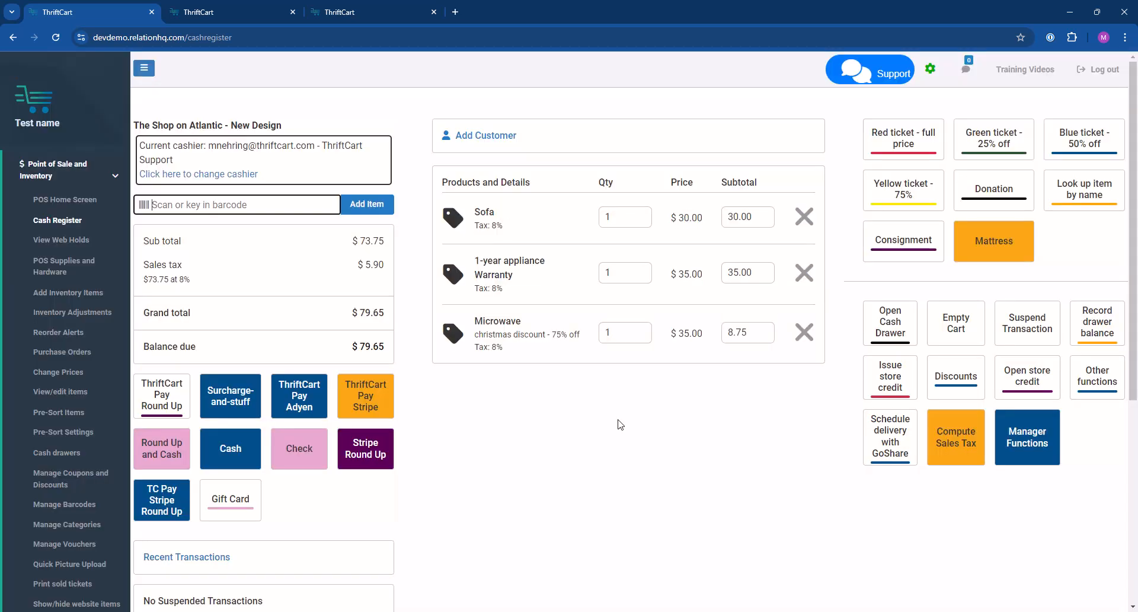
# - Add another full-price red-ticket sofa at $250.00 to the cart and decline the 5-year sofa warranty offer
pyautogui.click(920, 144)
pyautogui.click(1034, 211)
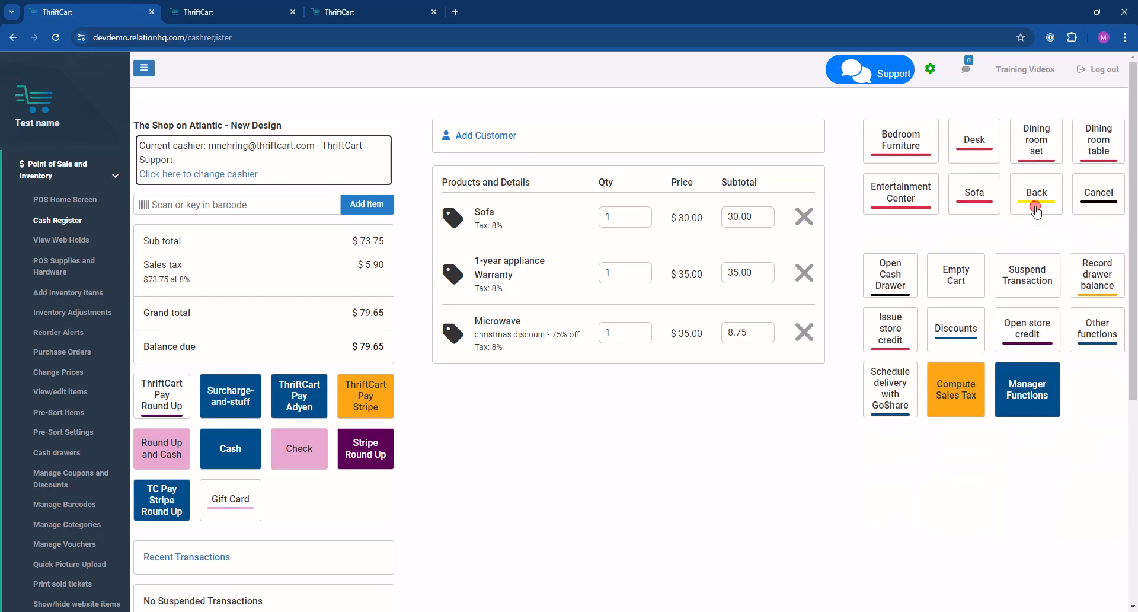
pyautogui.click(963, 199)
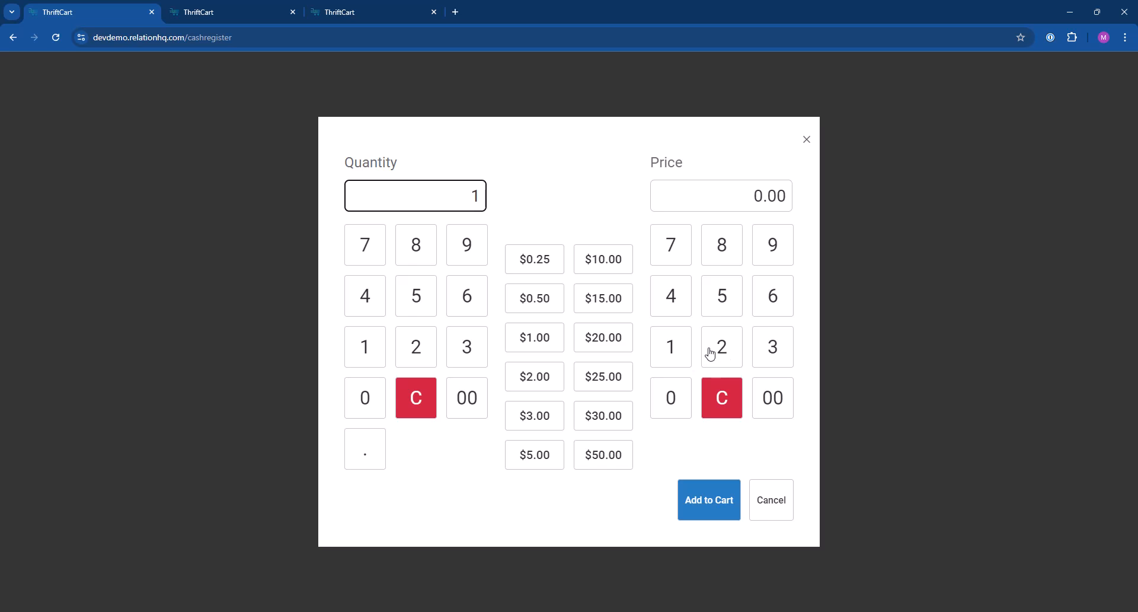
pyautogui.click(710, 354)
pyautogui.click(719, 298)
pyautogui.click(681, 398)
pyautogui.click(690, 405)
pyautogui.click(689, 403)
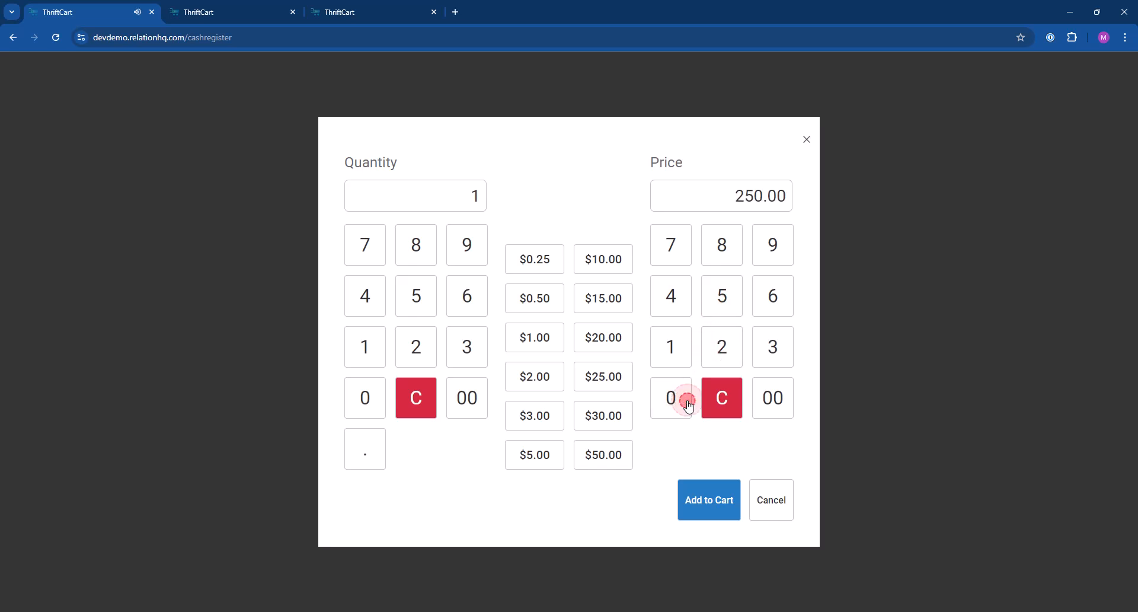
pyautogui.click(707, 514)
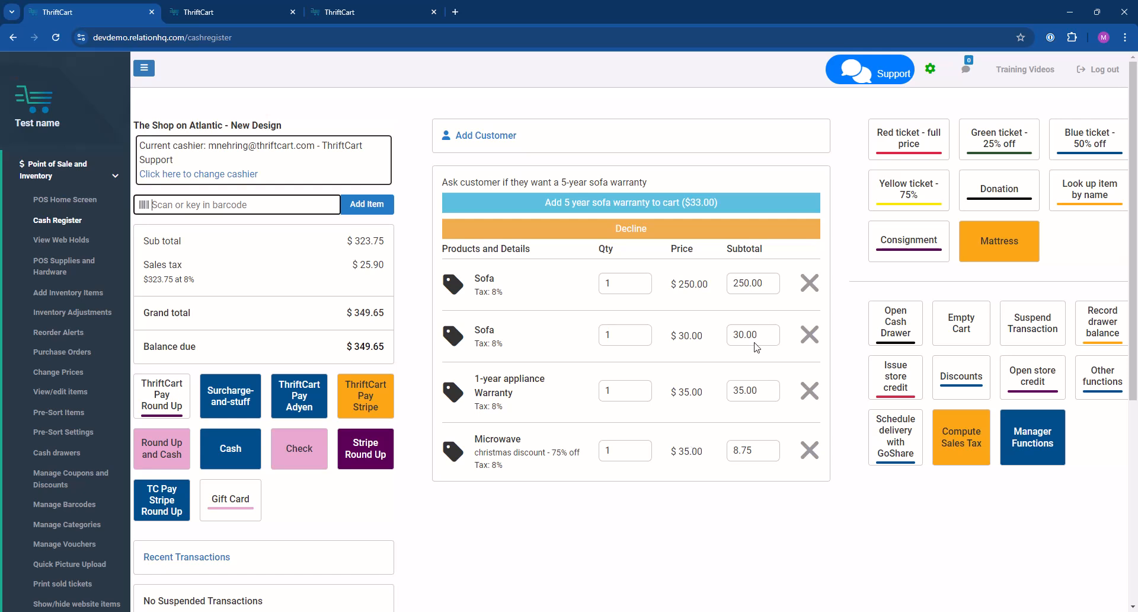
pyautogui.click(583, 230)
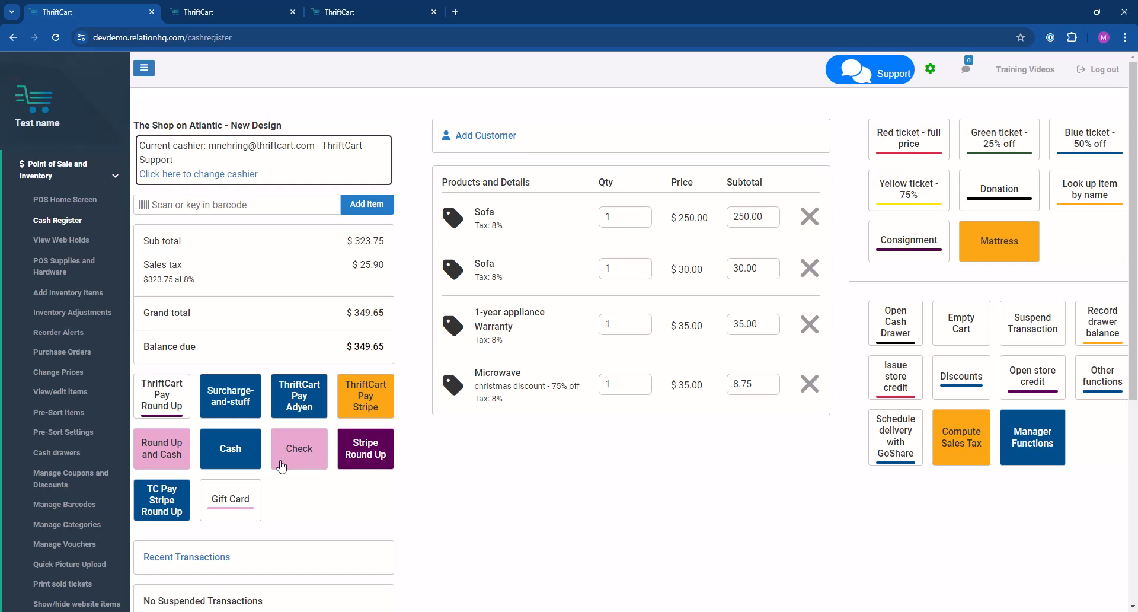
# - Pay the cart's full balance in cash with exact change, rounding the total up to $350.00 as a donation
pyautogui.click(244, 466)
pyautogui.click(187, 395)
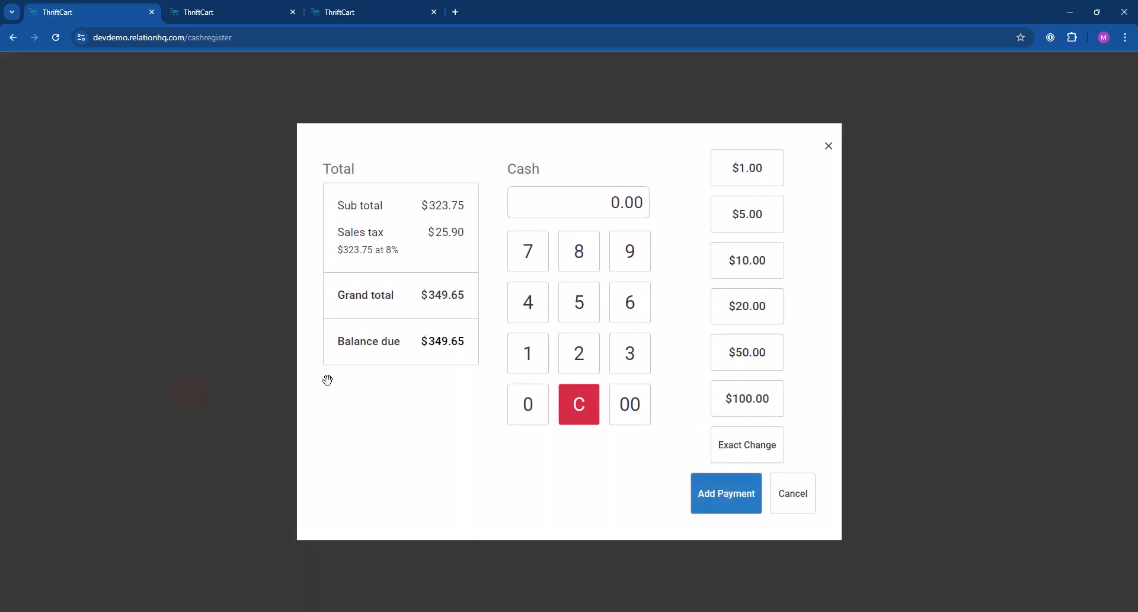
pyautogui.click(750, 445)
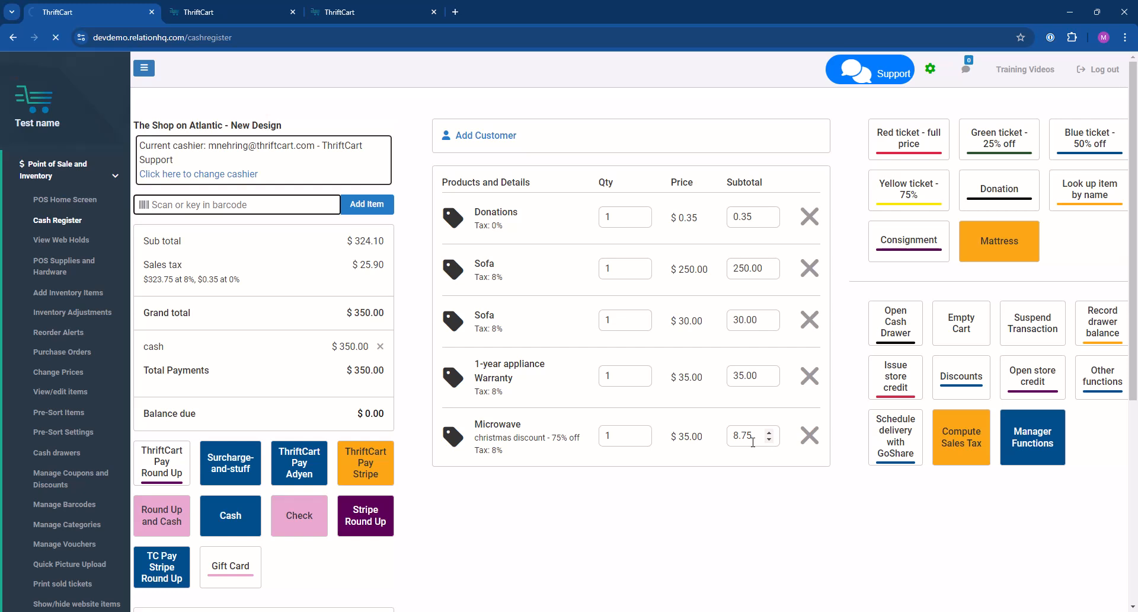